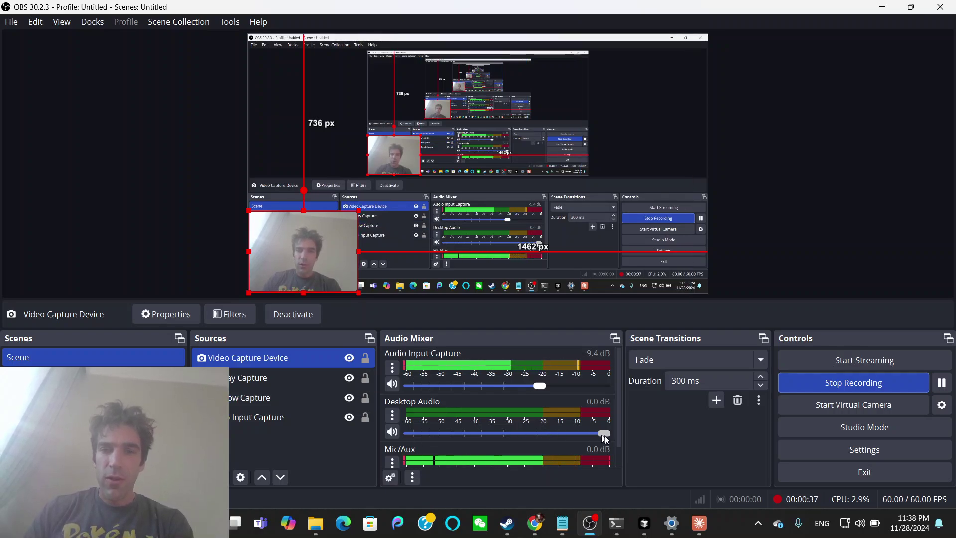
Lower OBS Studio's Desktop Audio level from -3.5 dB to -7.7 dB in the Audio Mixer.
left_click_drag(605, 438, 548, 434)
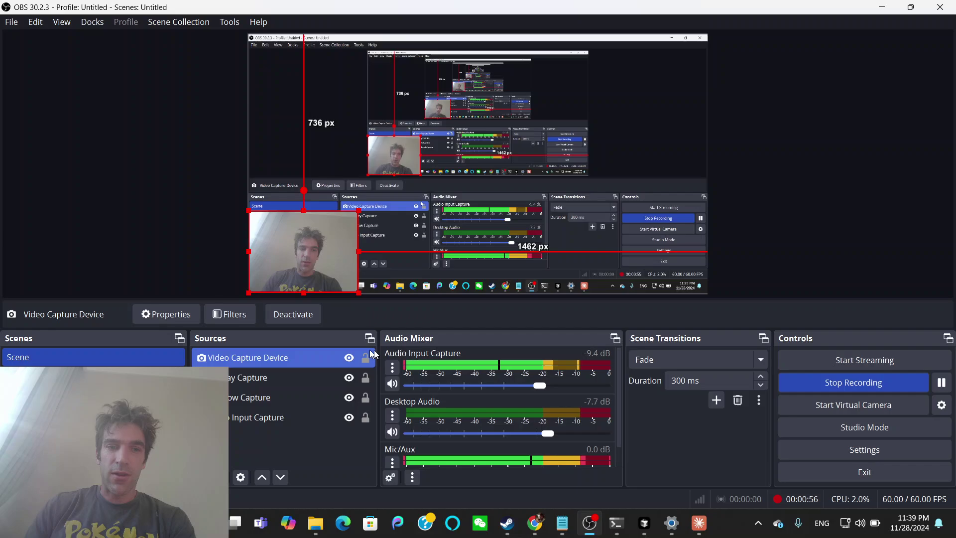
Bring up ChatGPT's 'Family Graph in Cypher' chat and look over its Person, MARRIED_TO, PARENT_OF and SIBLING_OF query.
left_click(534, 524)
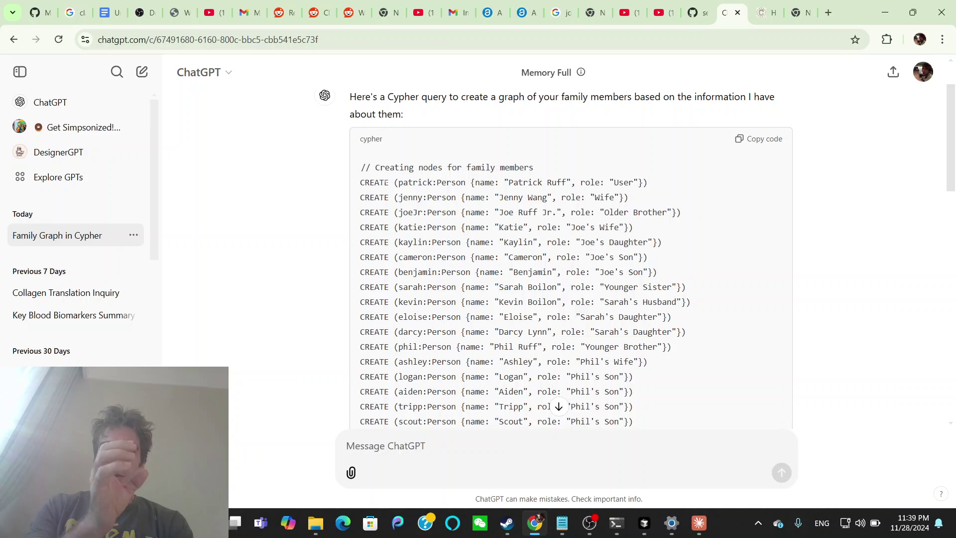
scroll(573, 256, "down", 8)
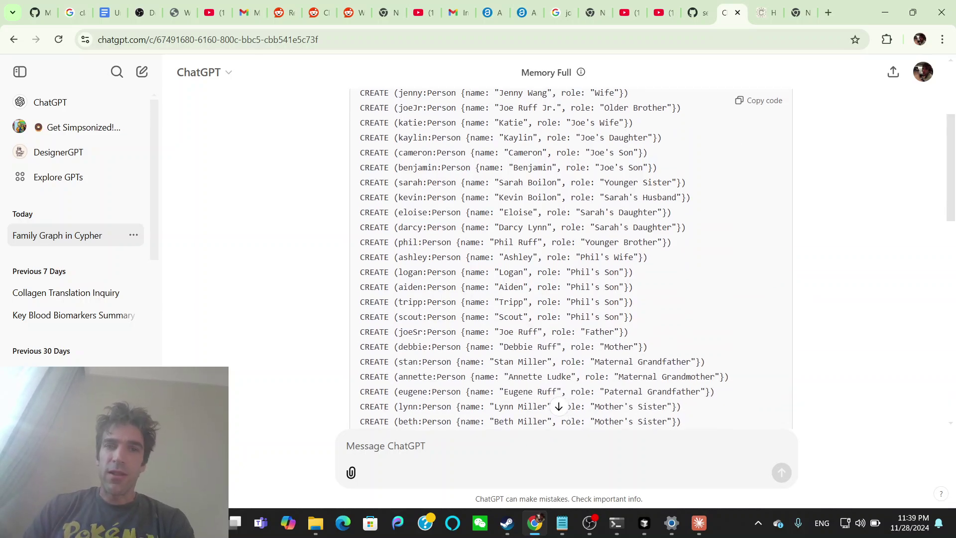
scroll(573, 257, "down", 8)
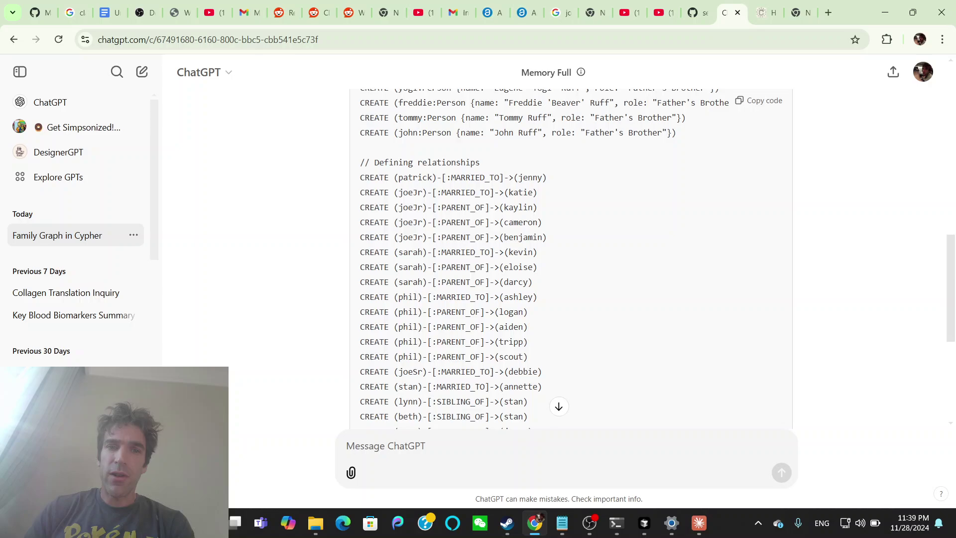
scroll(573, 257, "up", 8)
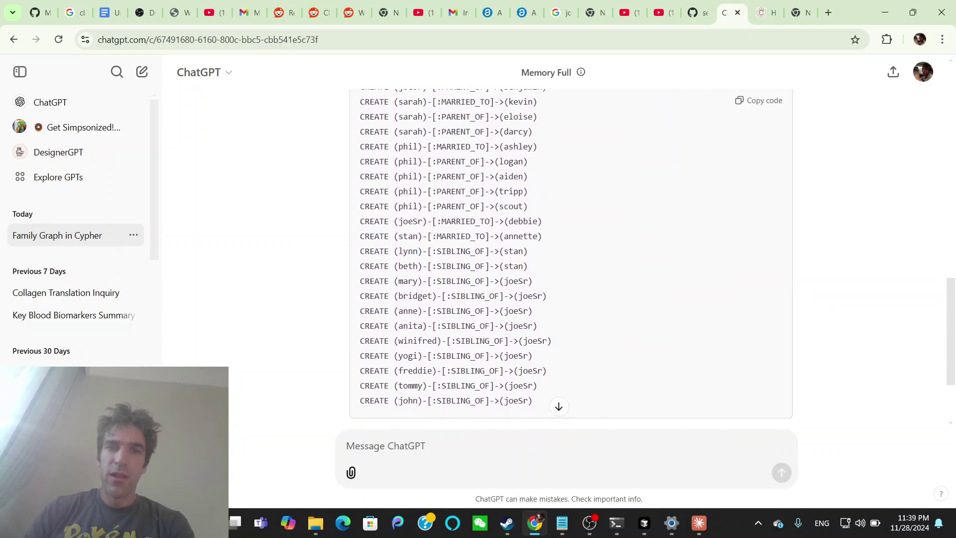
scroll(461, 170, "up", 10)
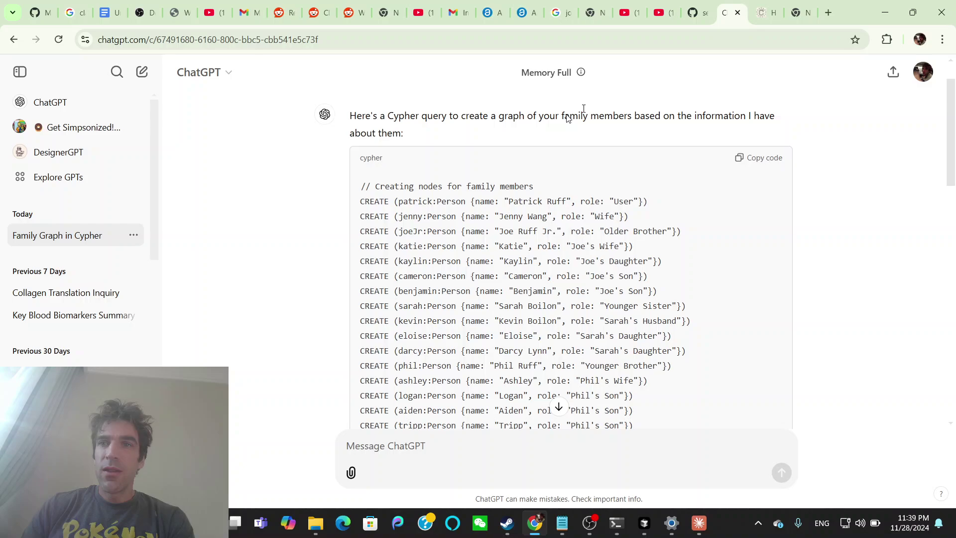
Show the servers/src/memory README on GitHub, down to its claude_desktop_config.json setup section.
left_click(703, 14)
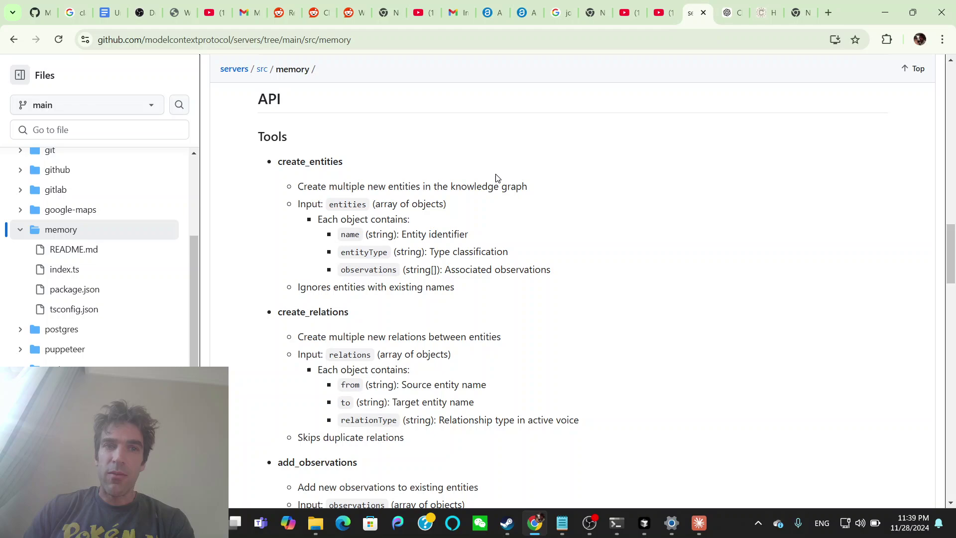
scroll(496, 178, "down", 8)
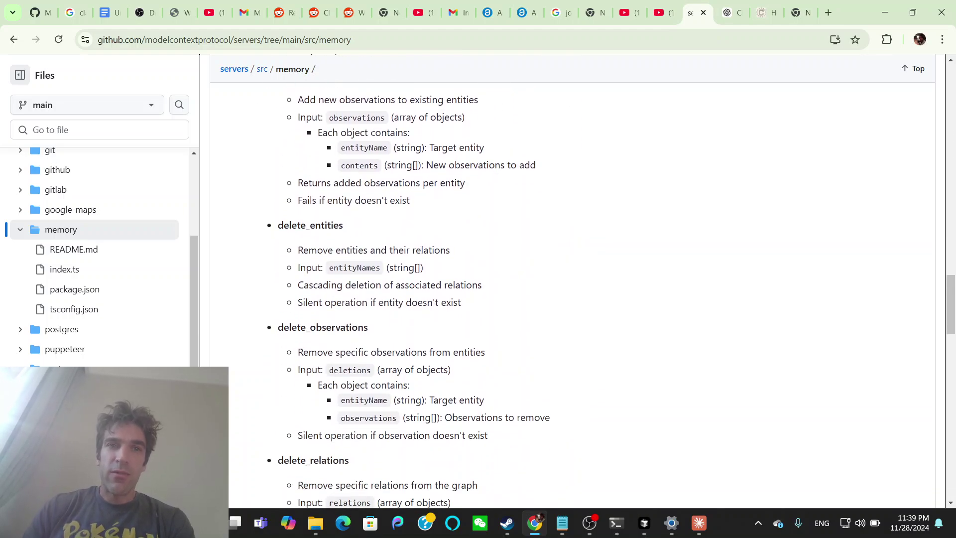
scroll(373, 135, "up", 2)
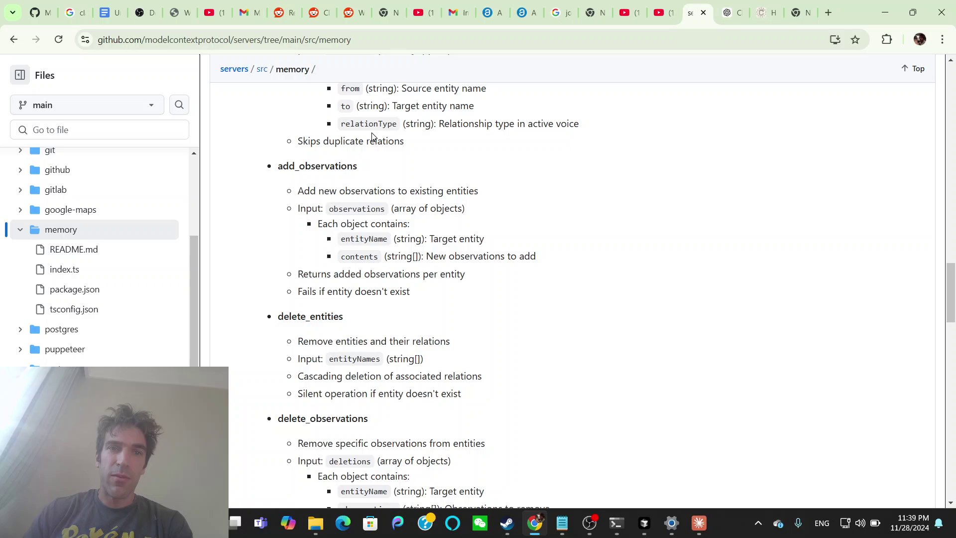
scroll(498, 294, "down", 10)
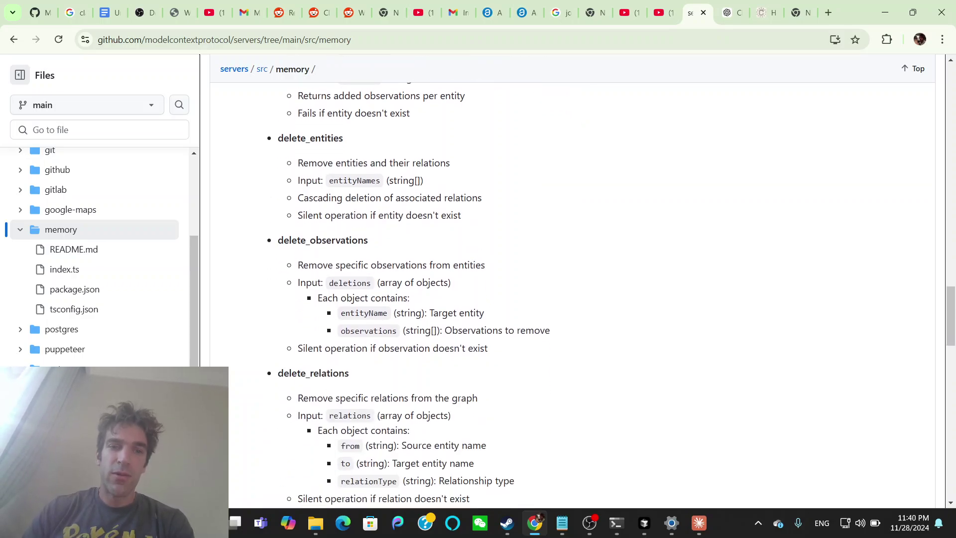
scroll(387, 220, "down", 8)
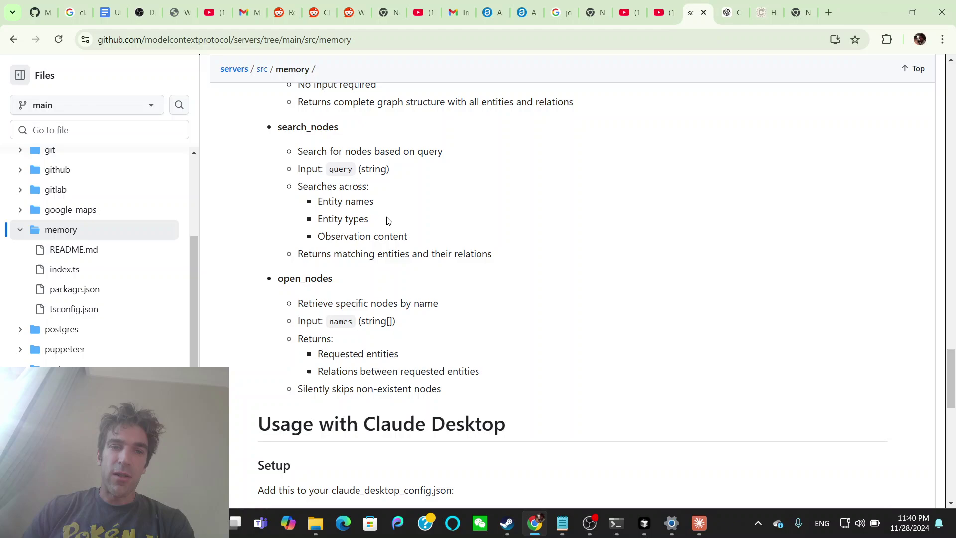
scroll(573, 294, "down", 1)
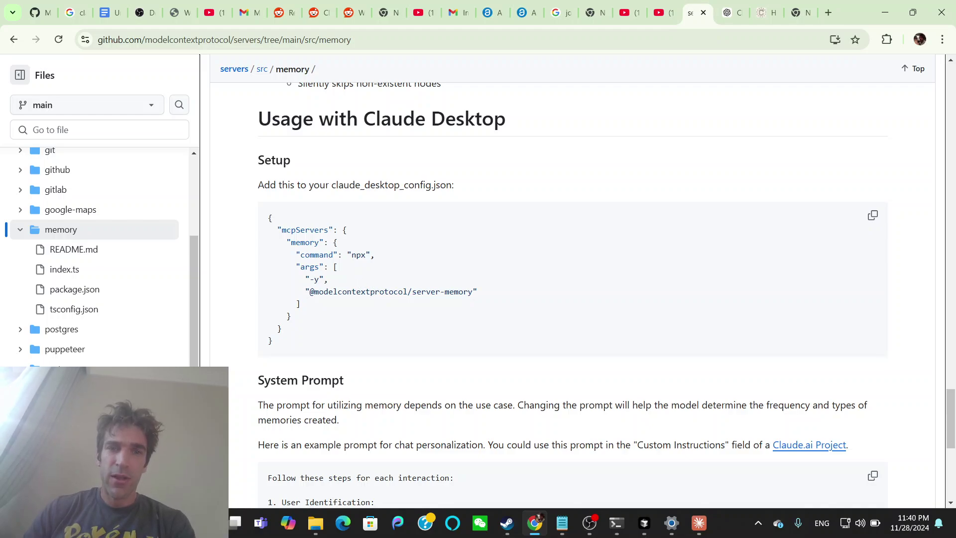
Read the README's example personalization System Prompt, then go back to the ChatGPT 'Family Graph in Cypher' chat.
scroll(367, 299, "down", 1)
scroll(362, 259, "down", 4)
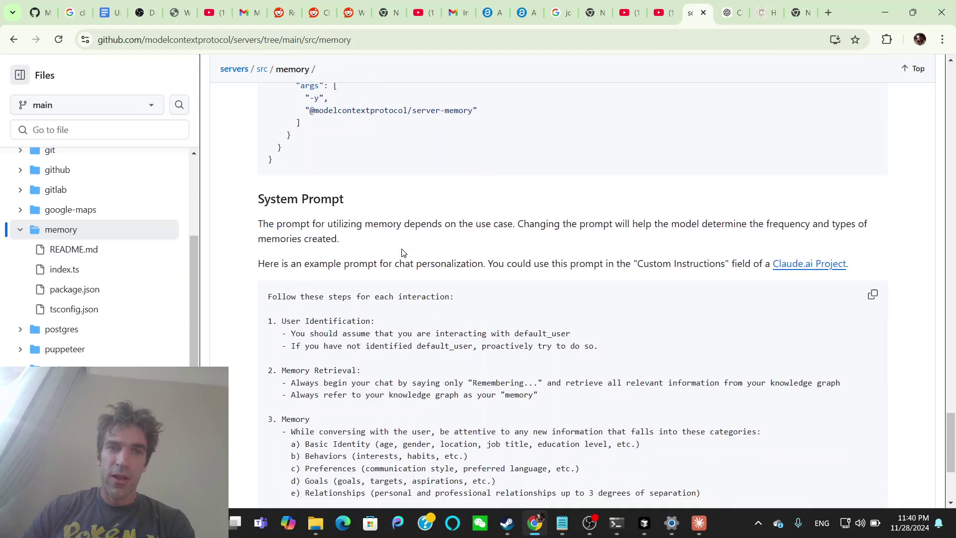
scroll(404, 253, "down", 1)
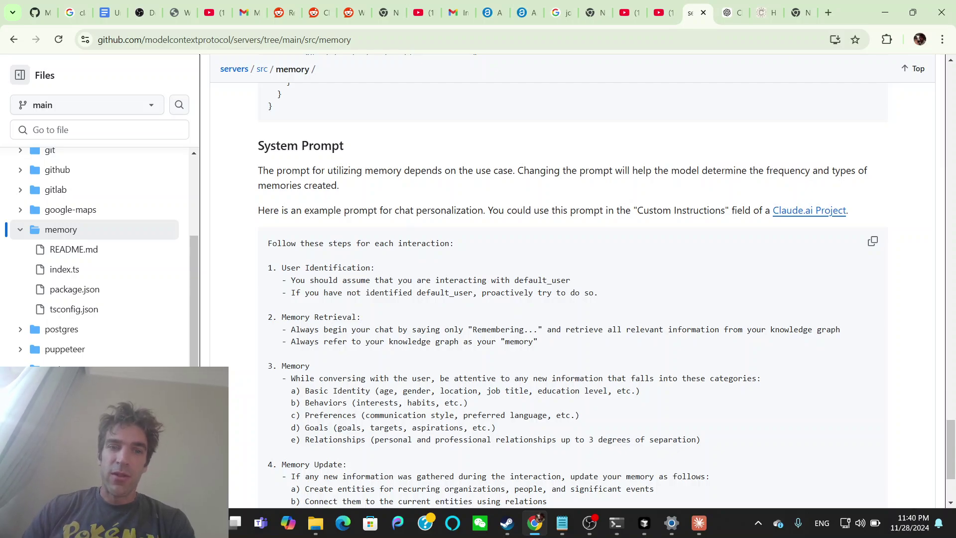
scroll(393, 288, "down", 1)
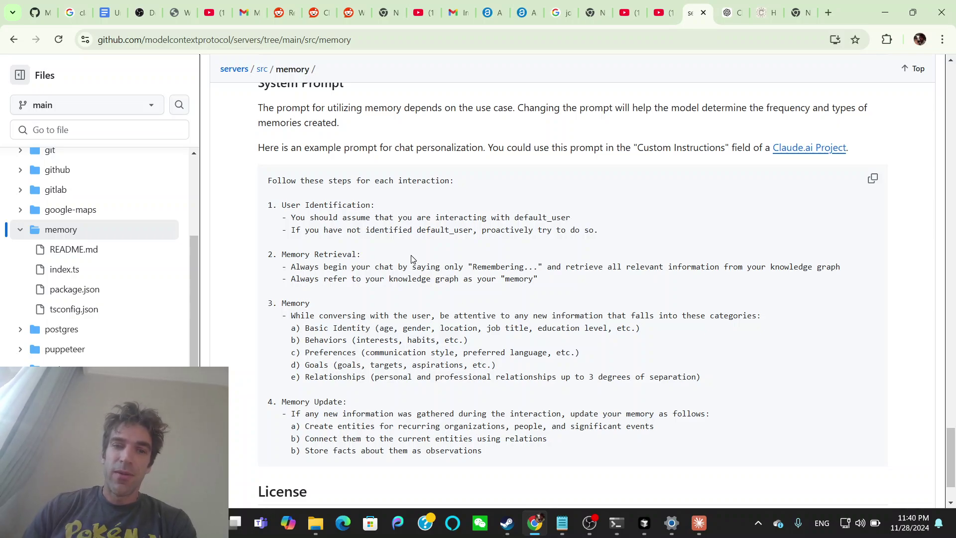
scroll(412, 259, "down", 1)
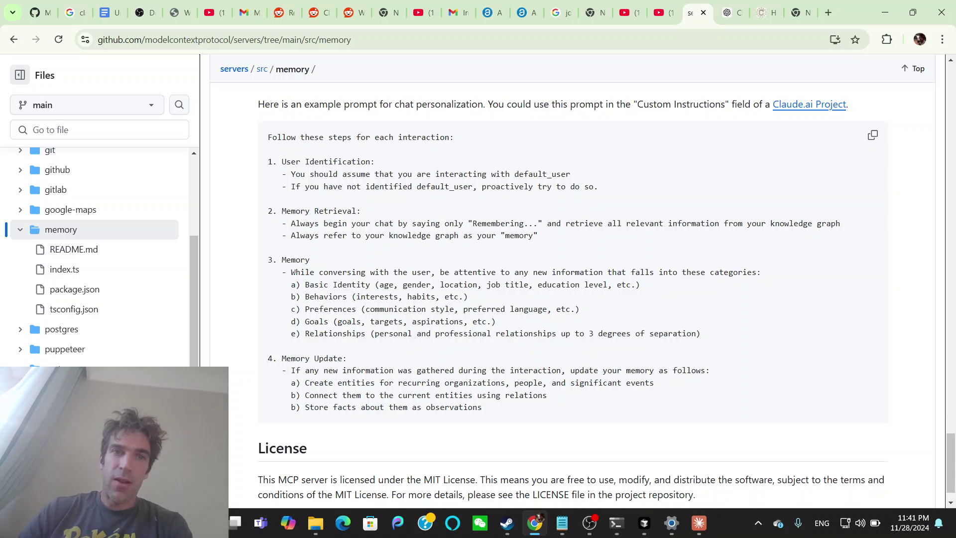
scroll(294, 281, "up", 2)
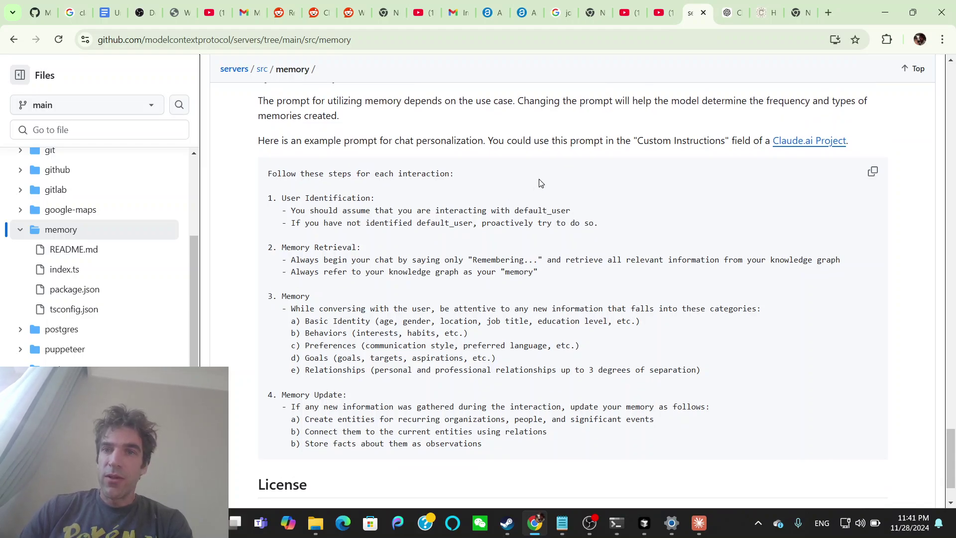
scroll(541, 184, "up", 1)
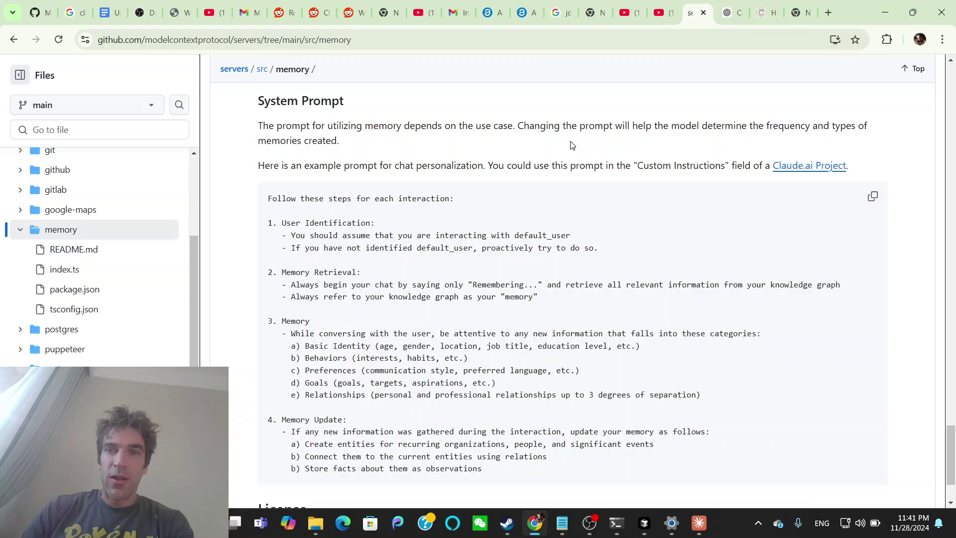
scroll(419, 207, "down", 2)
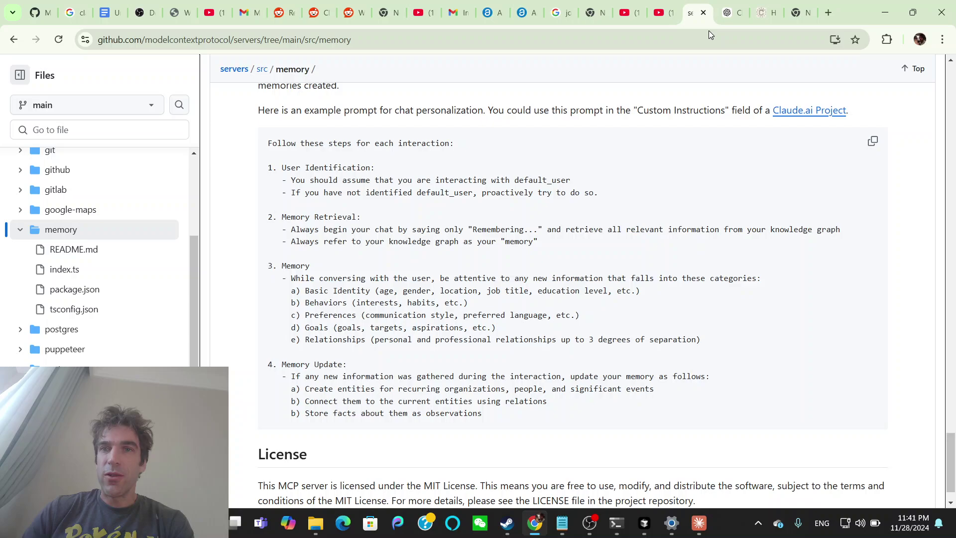
left_click(727, 14)
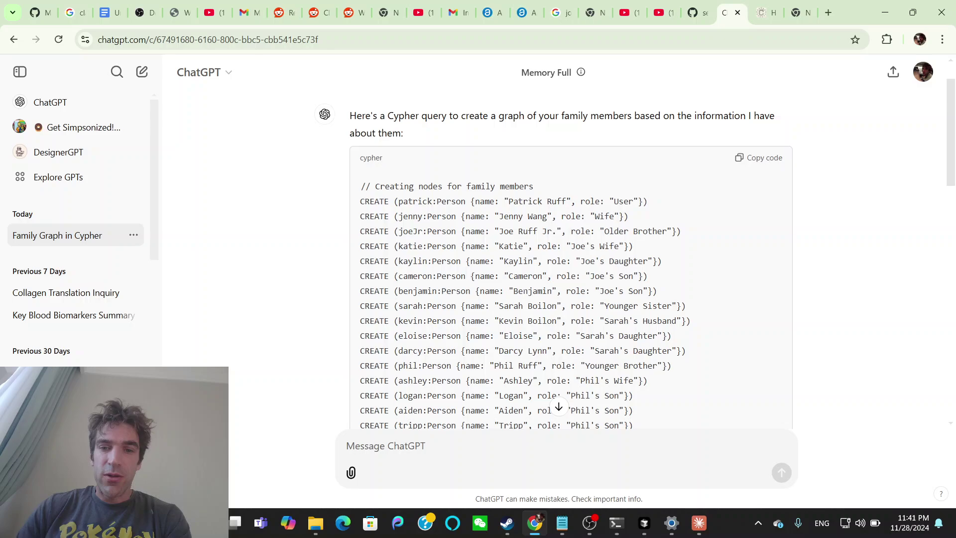
Show family.json in Cursor and review it from the parent_of and sibling_of relations up to the person entities.
left_click(638, 532)
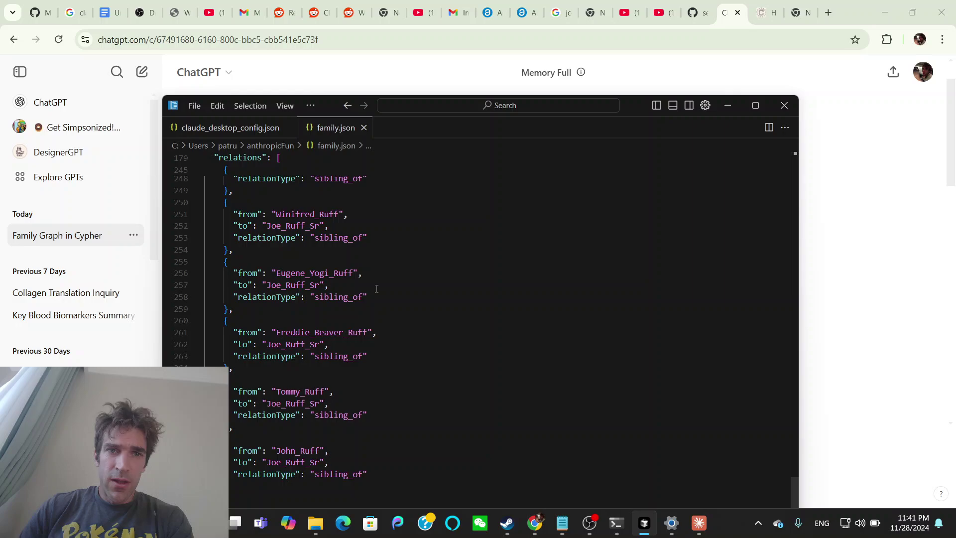
scroll(266, 225, "up", 3)
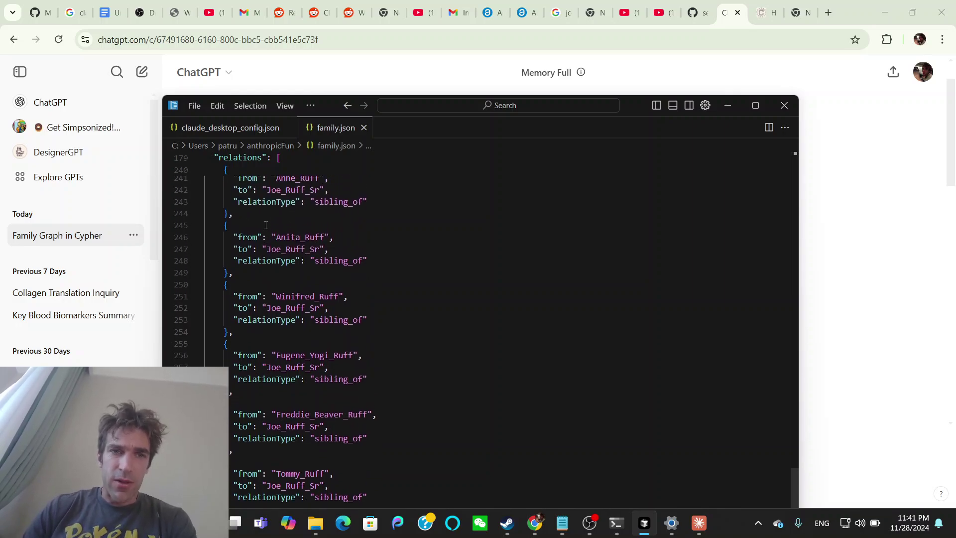
scroll(266, 225, "up", 6)
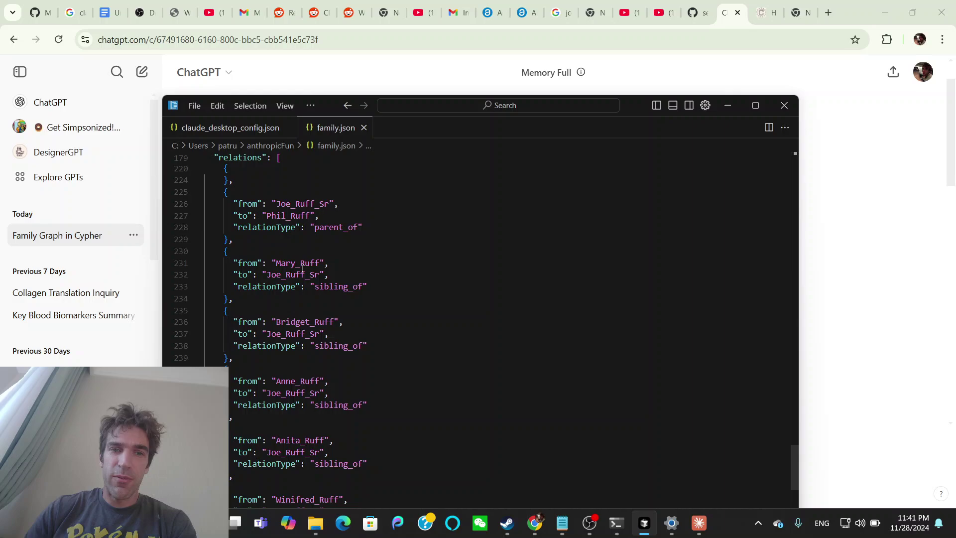
scroll(270, 339, "up", 12)
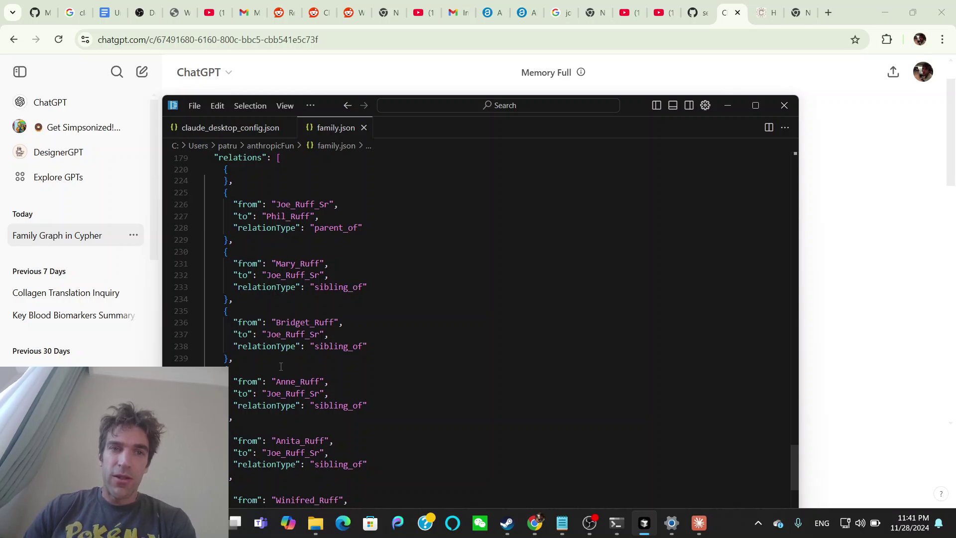
scroll(281, 366, "up", 18)
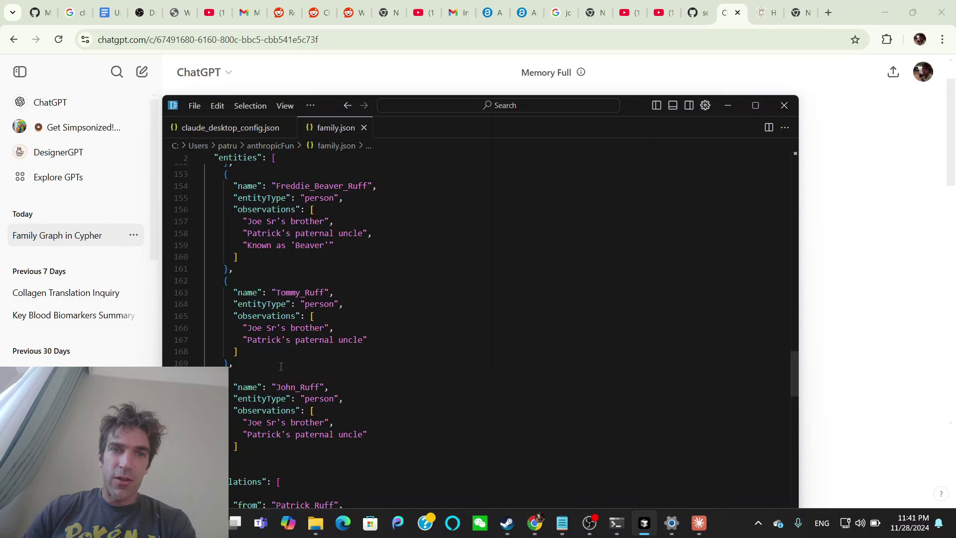
scroll(280, 367, "up", 7)
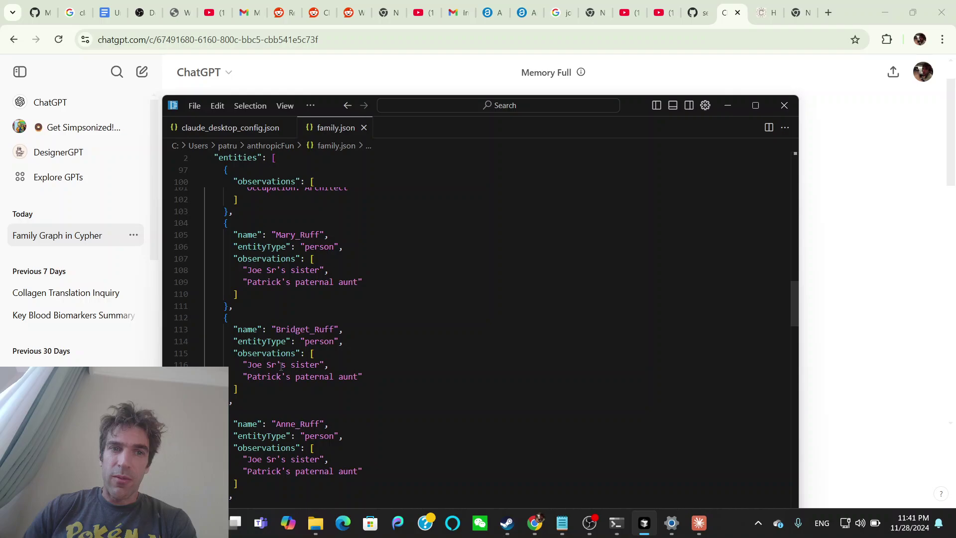
scroll(281, 367, "up", 3)
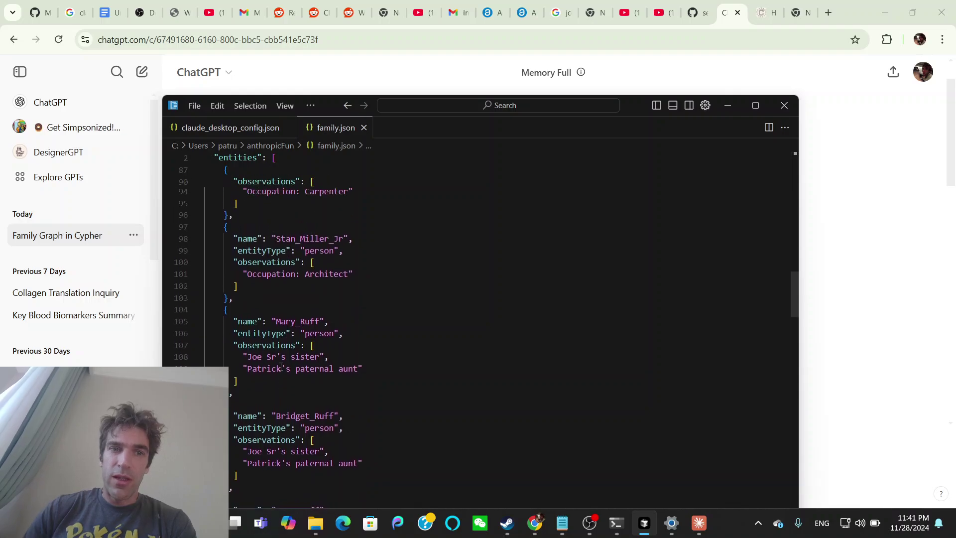
Return to GitHub's memory README at the Observations section and its example entity observations JSON.
left_click(693, 9)
left_click(692, 9)
scroll(573, 249, "down", 1)
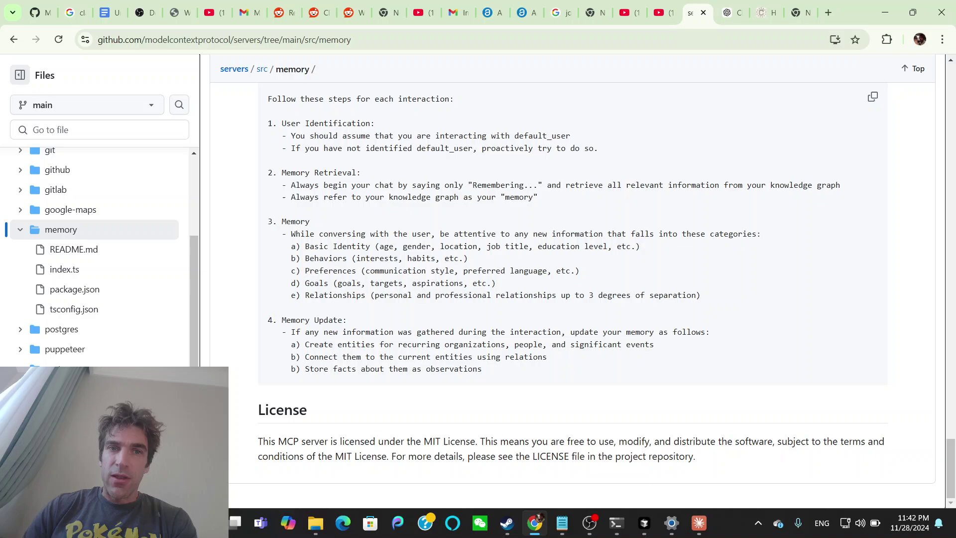
scroll(563, 186, "up", 20)
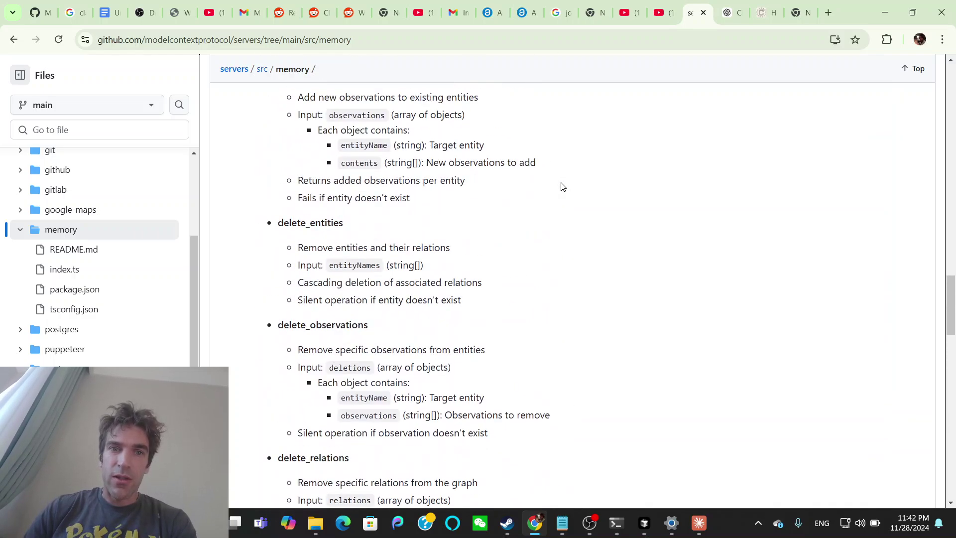
scroll(563, 187, "up", 15)
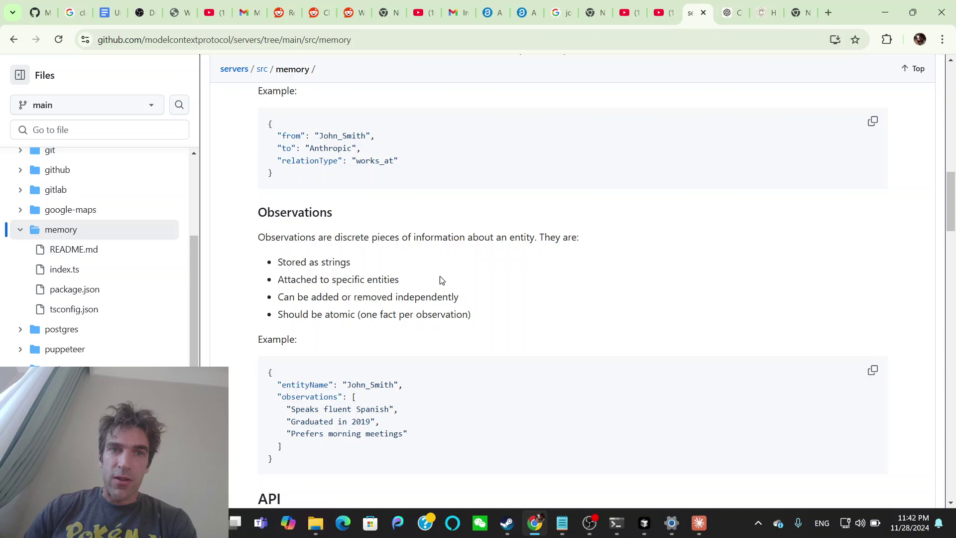
scroll(320, 333, "down", 1)
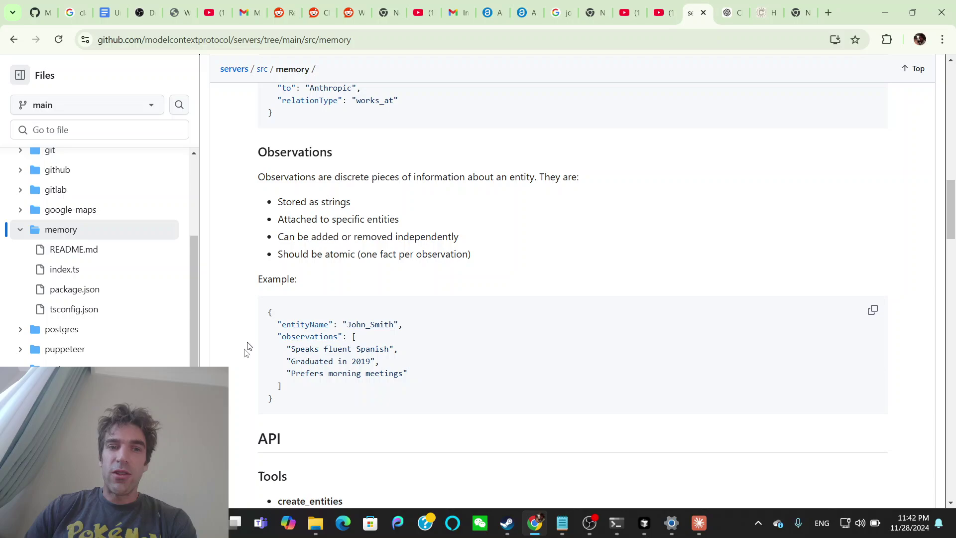
Bring family.json forward in Cursor and review the person entities' family roles and occupations.
left_click(642, 527)
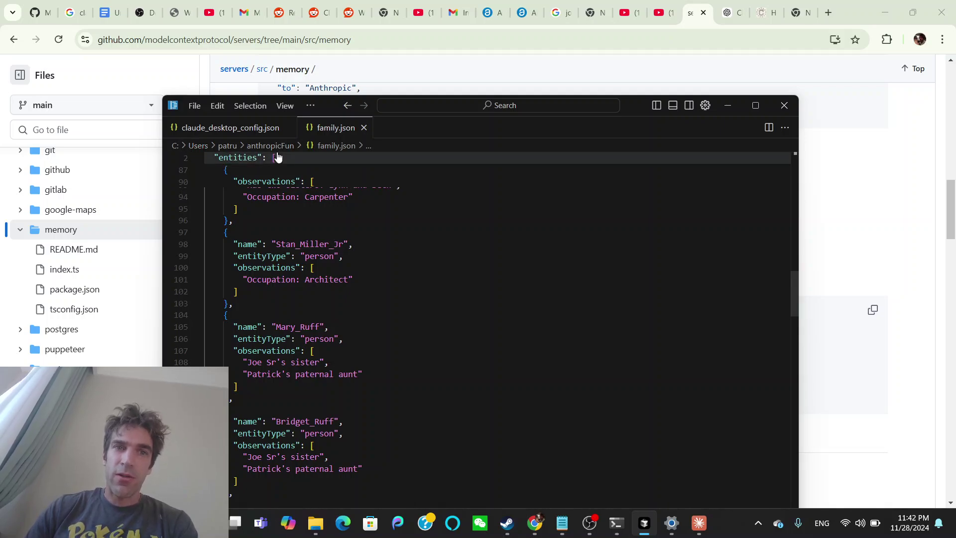
scroll(311, 301, "up", 1)
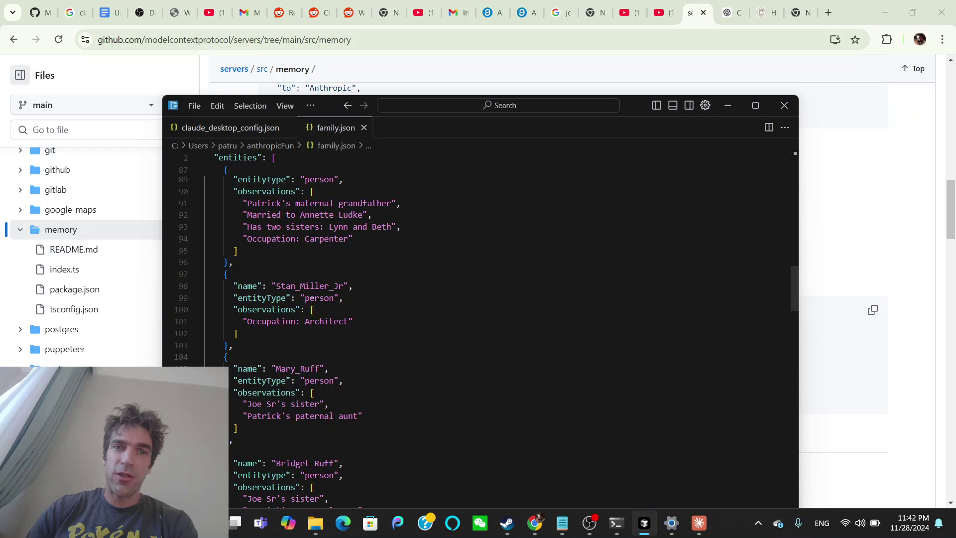
scroll(312, 300, "up", 10)
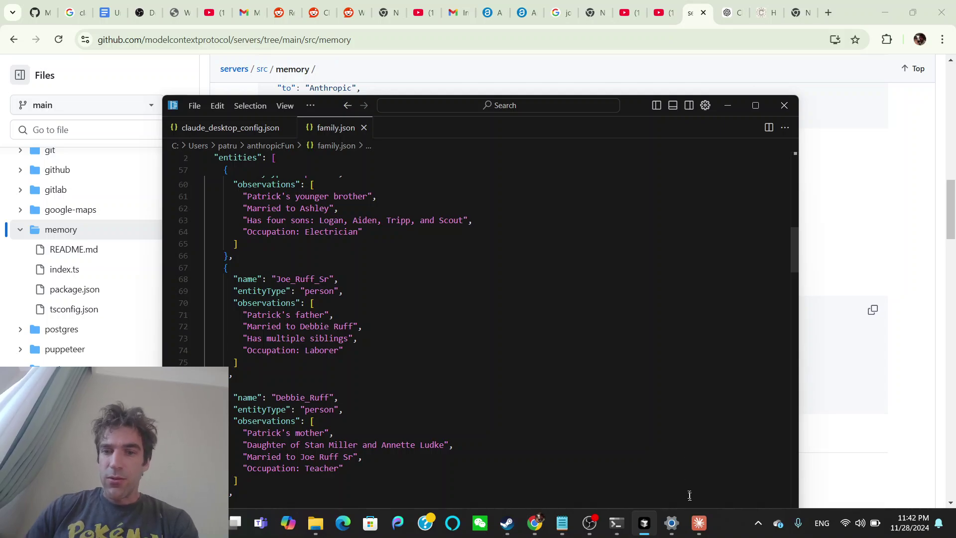
Bring back Claude's family-graph chat and review its create_entities and create_relations calls on the memory server.
left_click(698, 523)
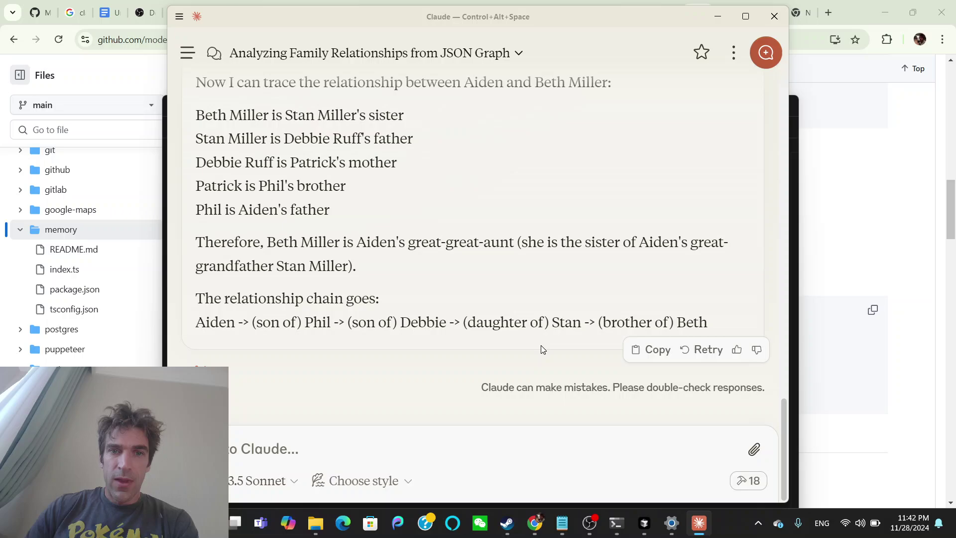
scroll(458, 257, "up", 20)
scroll(458, 263, "up", 2)
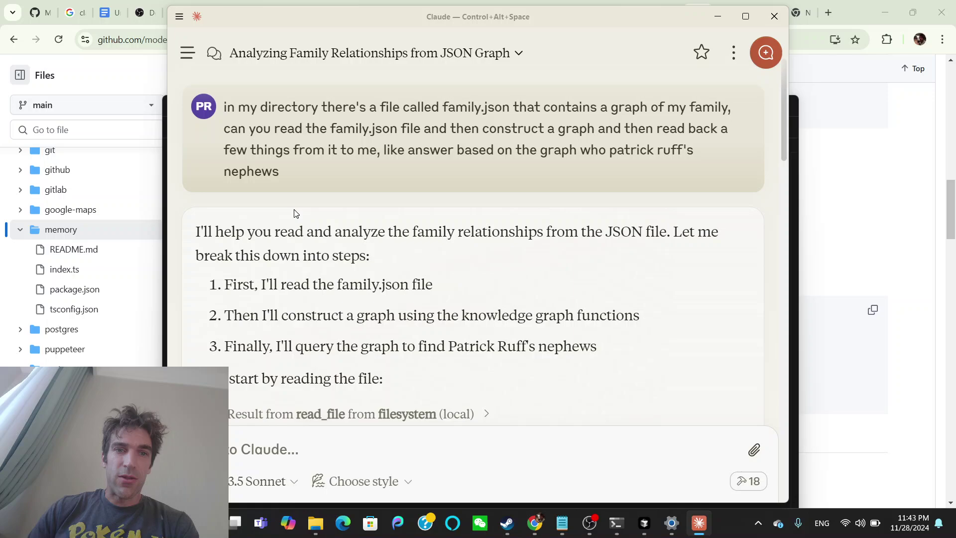
scroll(296, 214, "down", 1)
scroll(478, 244, "down", 1)
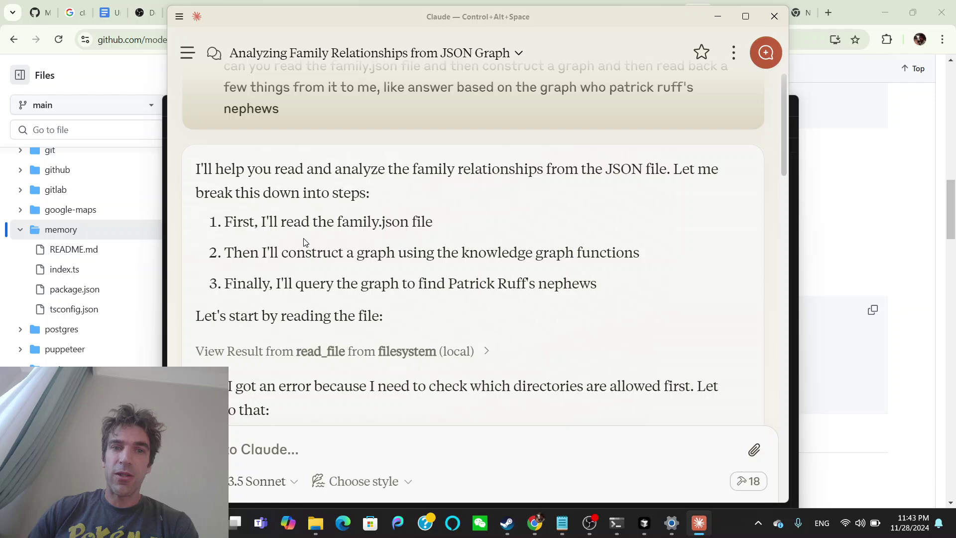
scroll(307, 243, "down", 2)
scroll(346, 178, "down", 1)
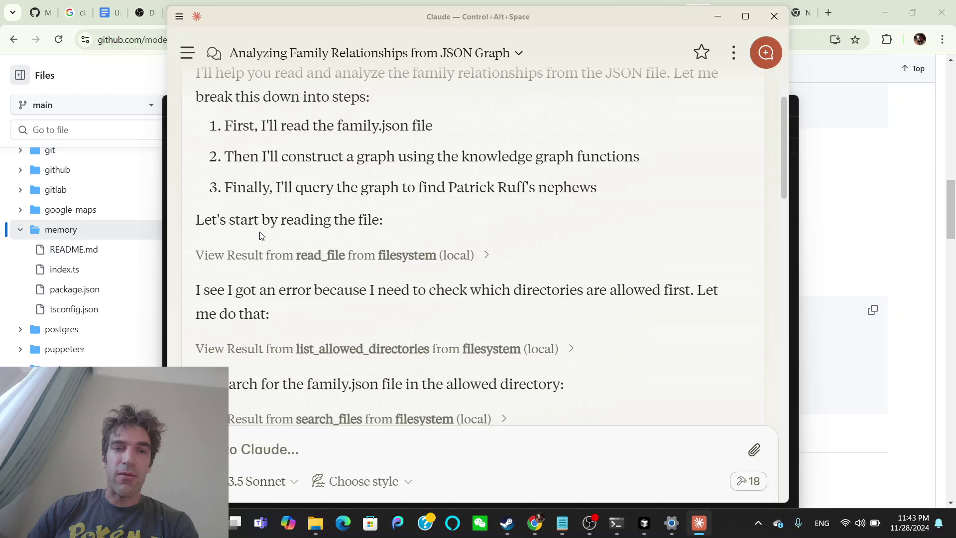
scroll(400, 265, "down", 3)
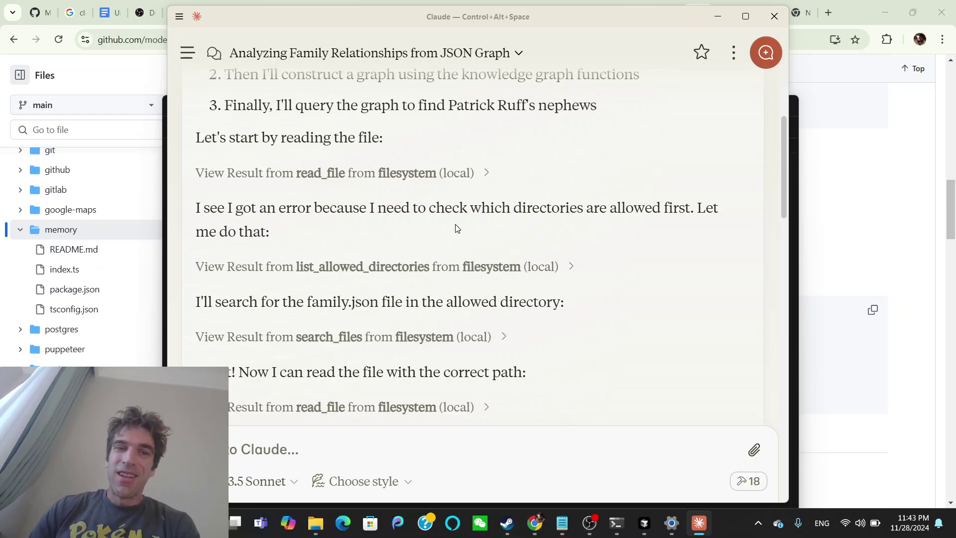
scroll(339, 251, "down", 1)
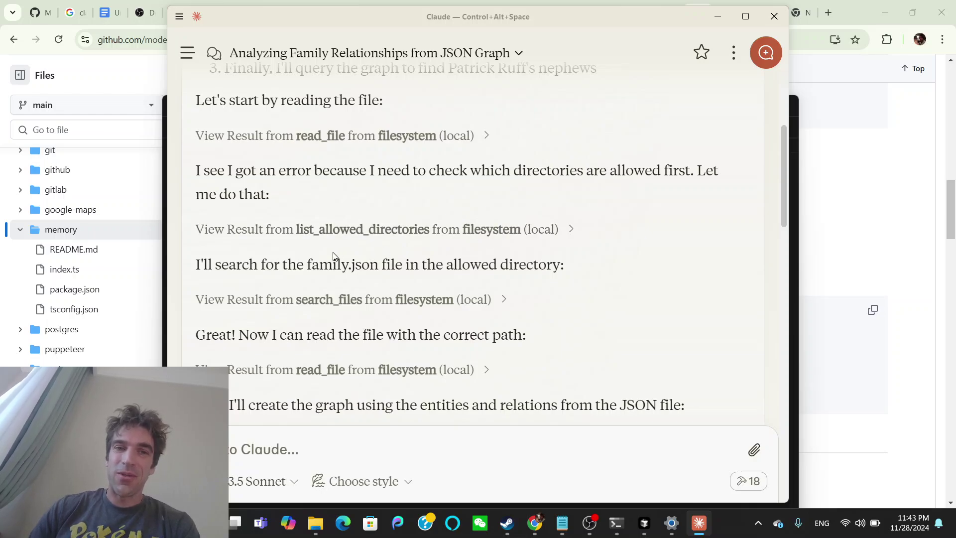
scroll(333, 256, "down", 1)
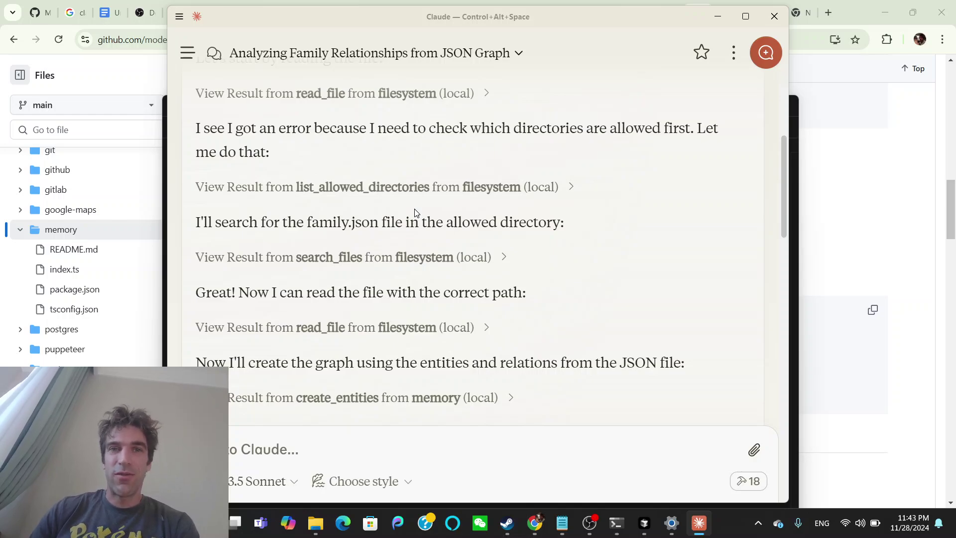
Scroll down to Claude's answer listing one family member's nephews, grouped by brother.
scroll(415, 212, "up", 1)
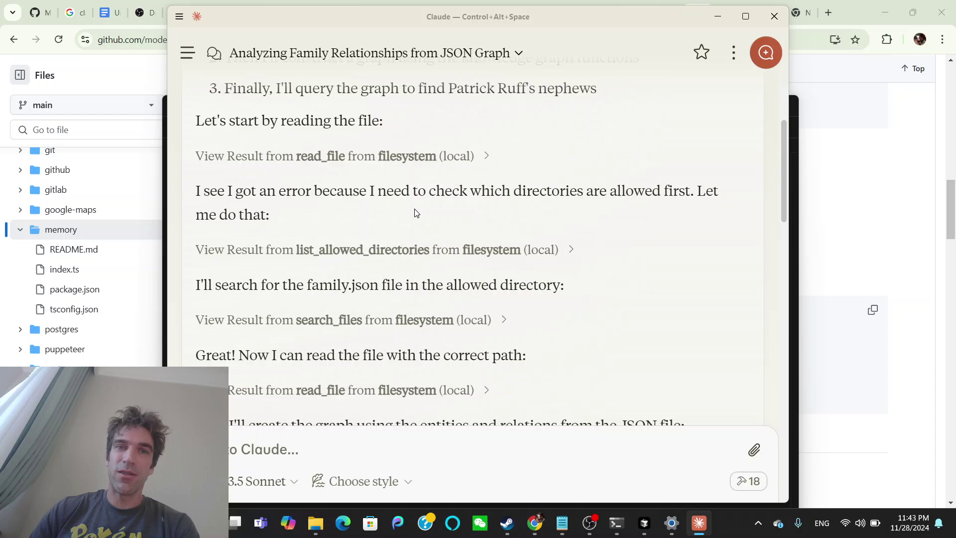
scroll(379, 208, "down", 1)
scroll(335, 206, "down", 1)
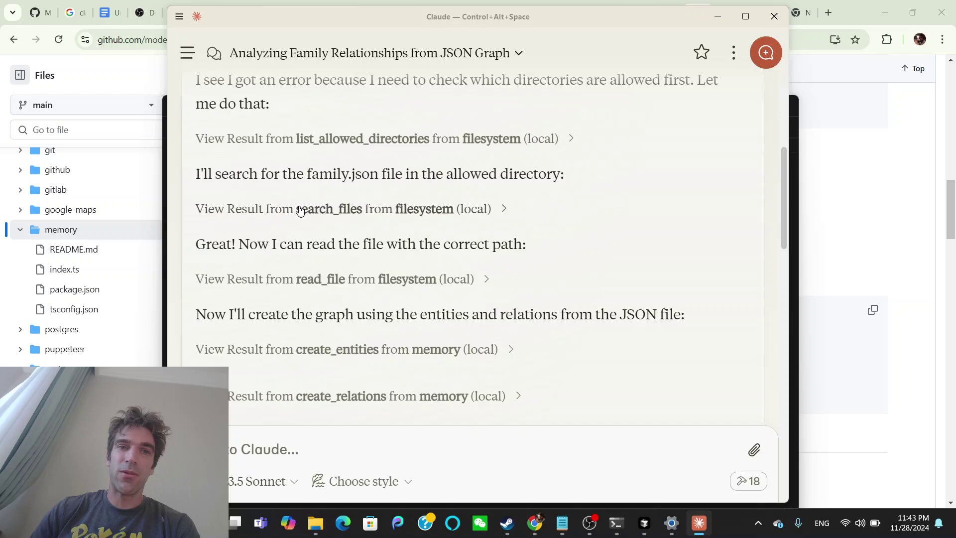
scroll(324, 226, "down", 1)
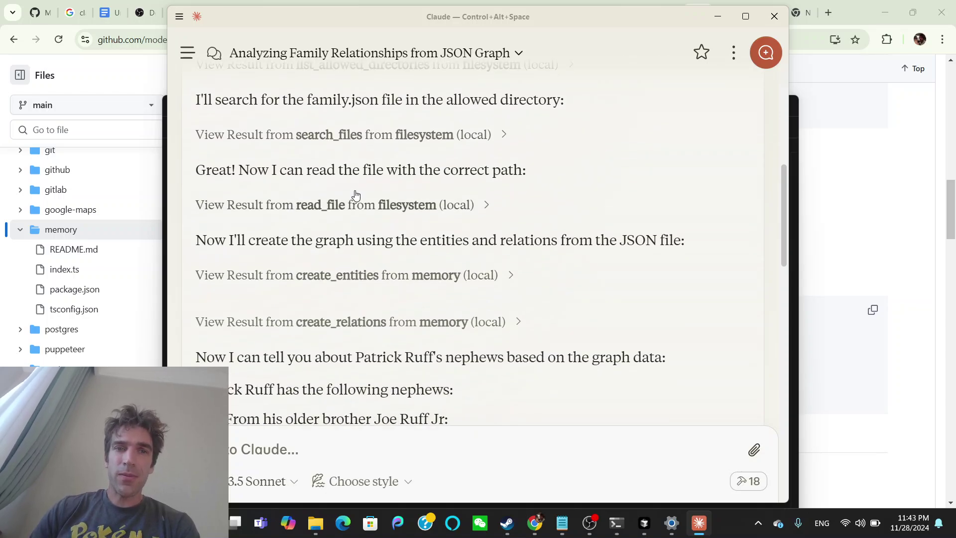
scroll(319, 229, "down", 1)
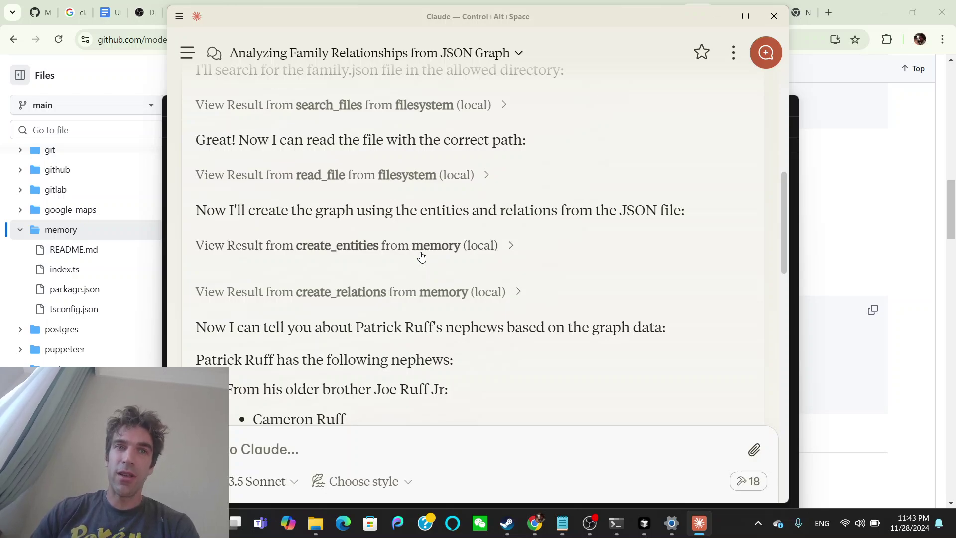
scroll(274, 289, "down", 2)
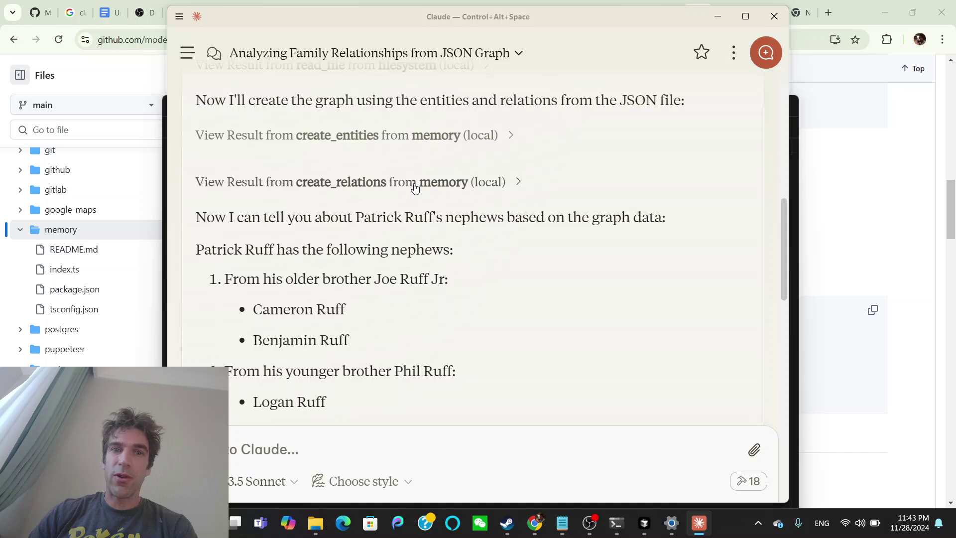
scroll(473, 244, "down", 1)
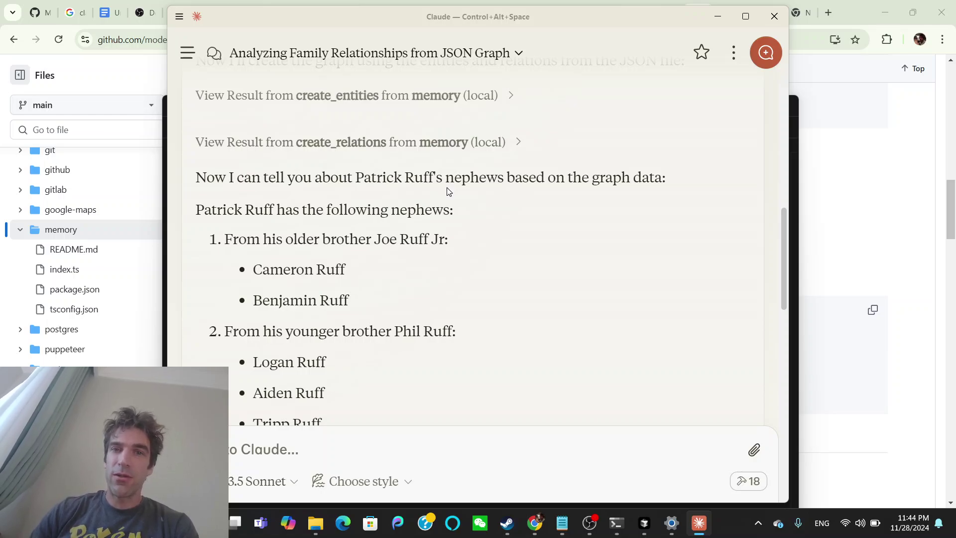
scroll(381, 194, "down", 1)
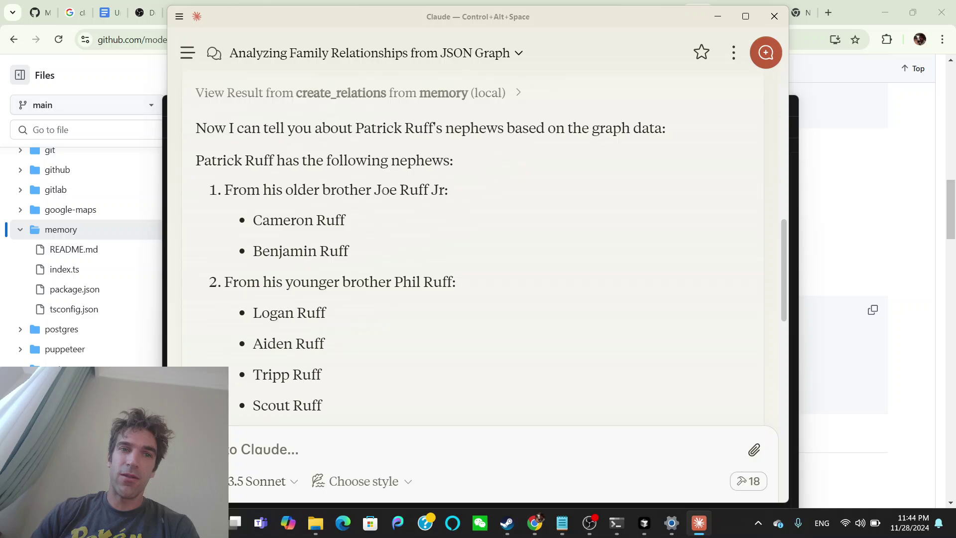
scroll(473, 244, "down", 1)
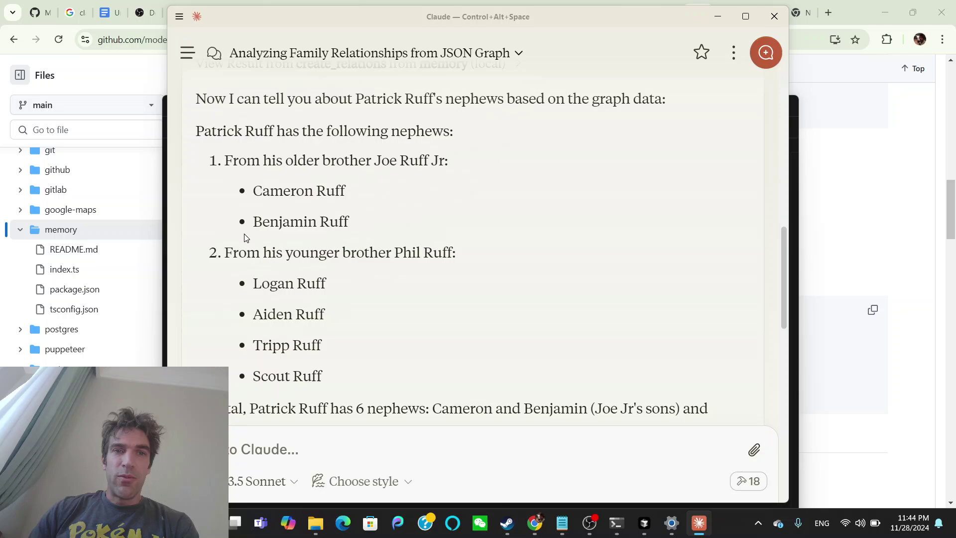
scroll(342, 207, "down", 1)
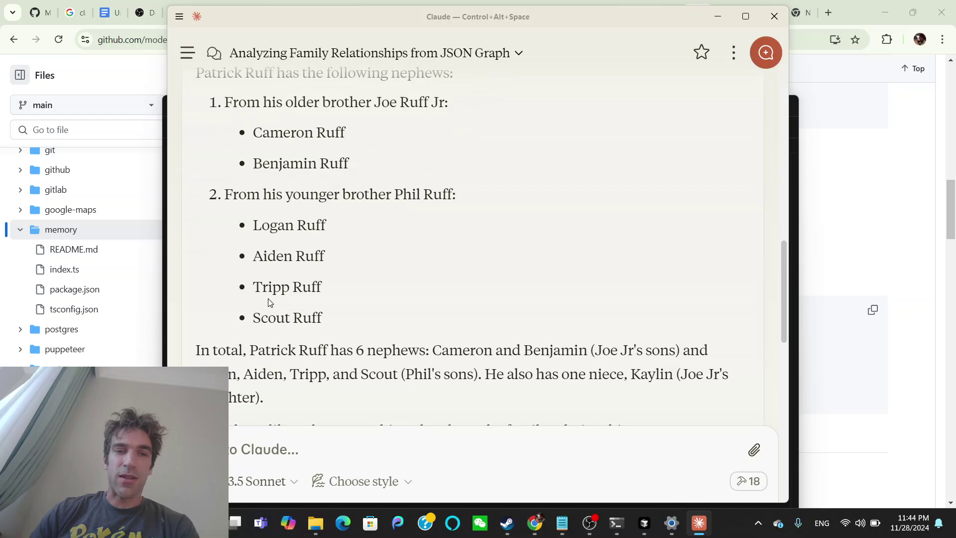
scroll(337, 306, "down", 1)
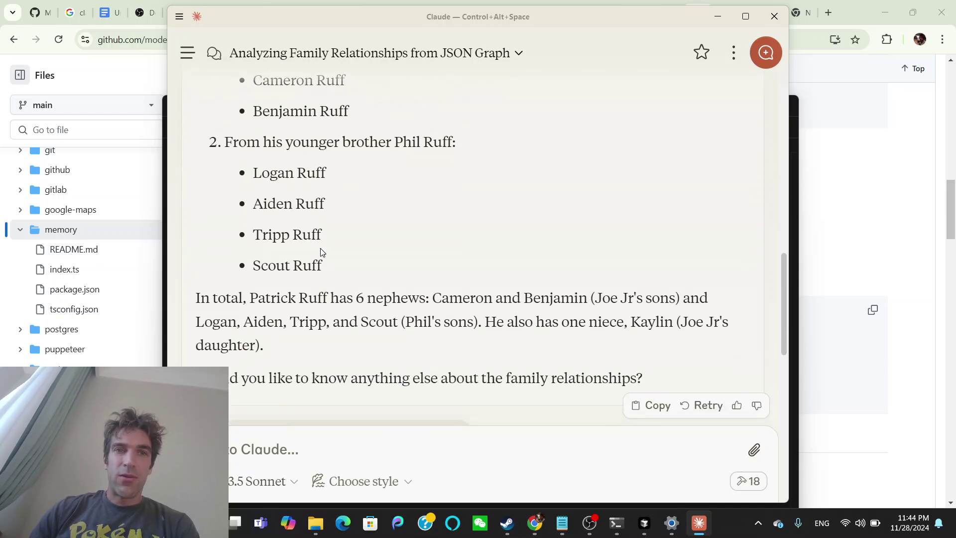
scroll(321, 252, "up", 2)
scroll(321, 252, "down", 2)
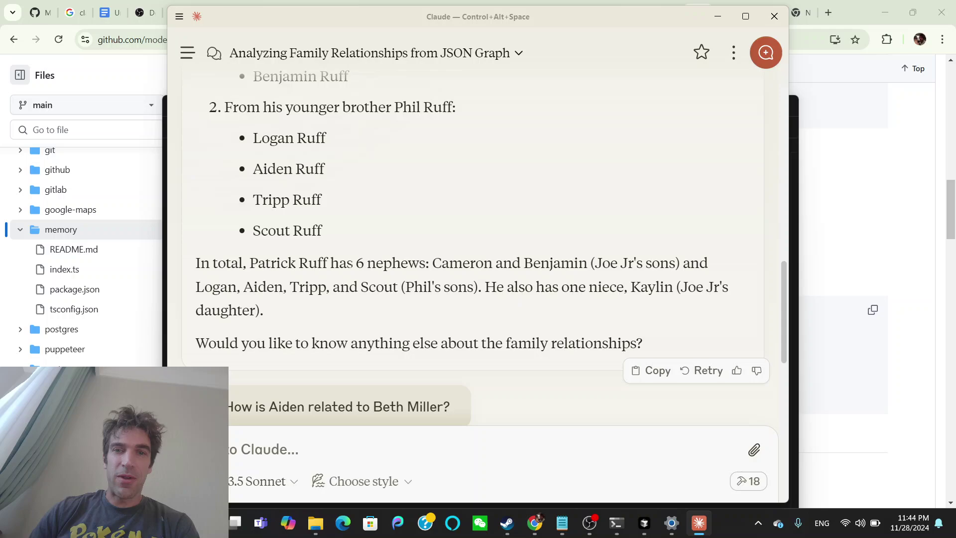
scroll(505, 272, "down", 1)
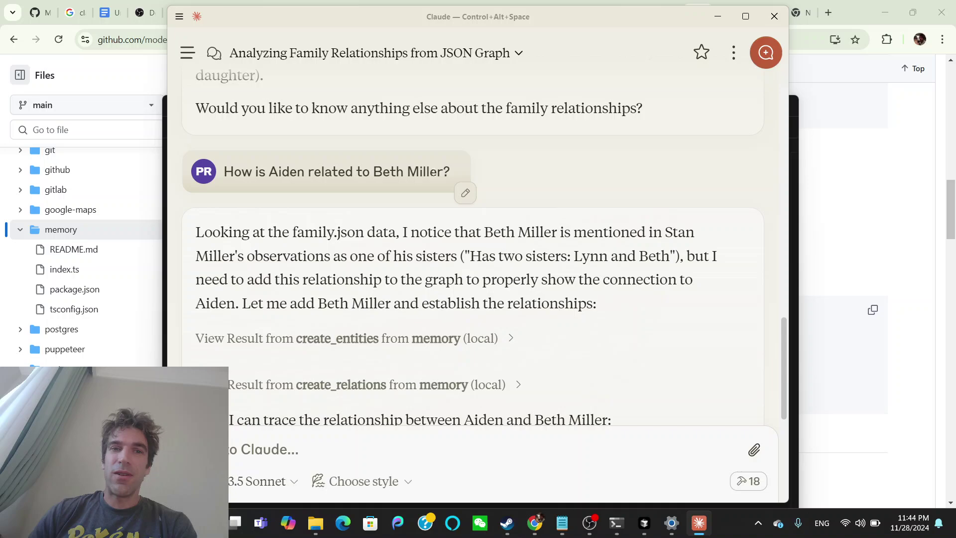
scroll(333, 205, "down", 1)
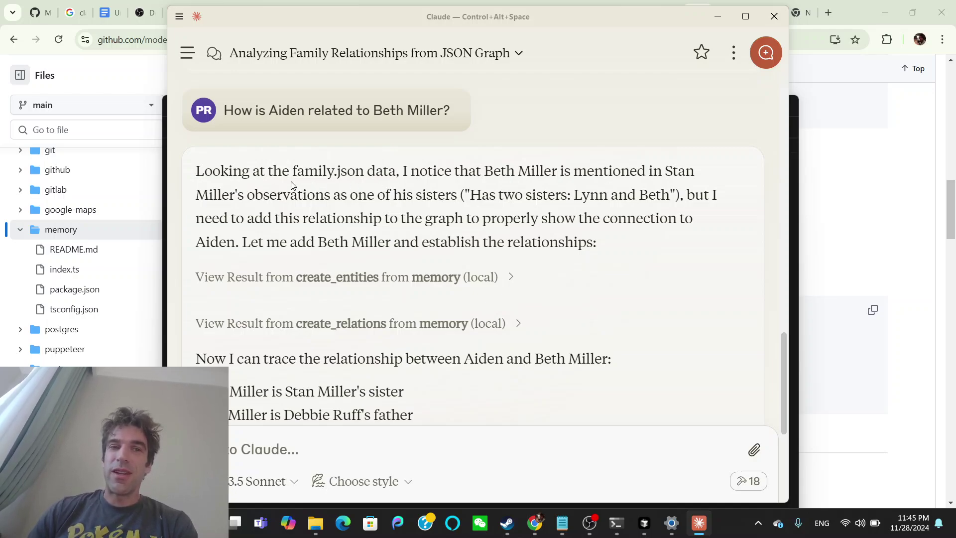
scroll(292, 185, "down", 1)
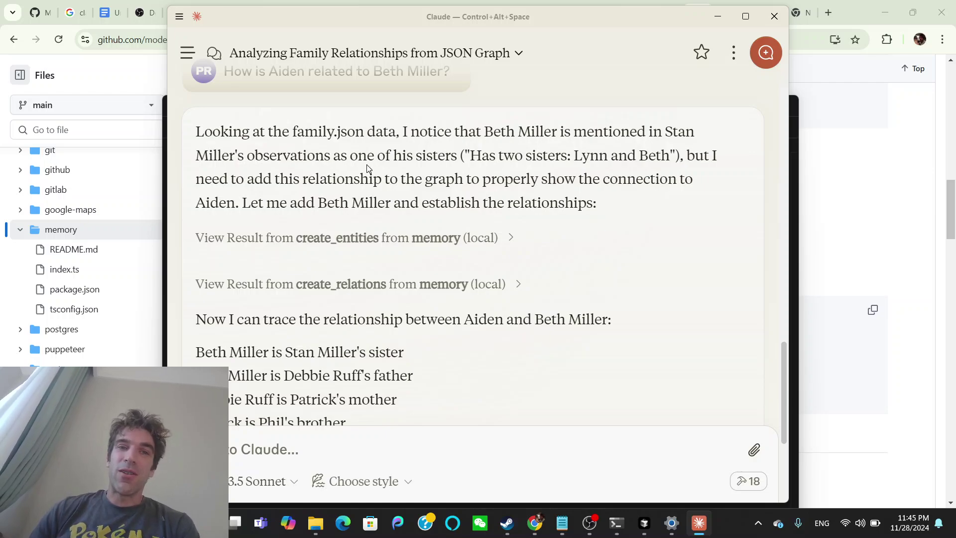
scroll(367, 165, "down", 1)
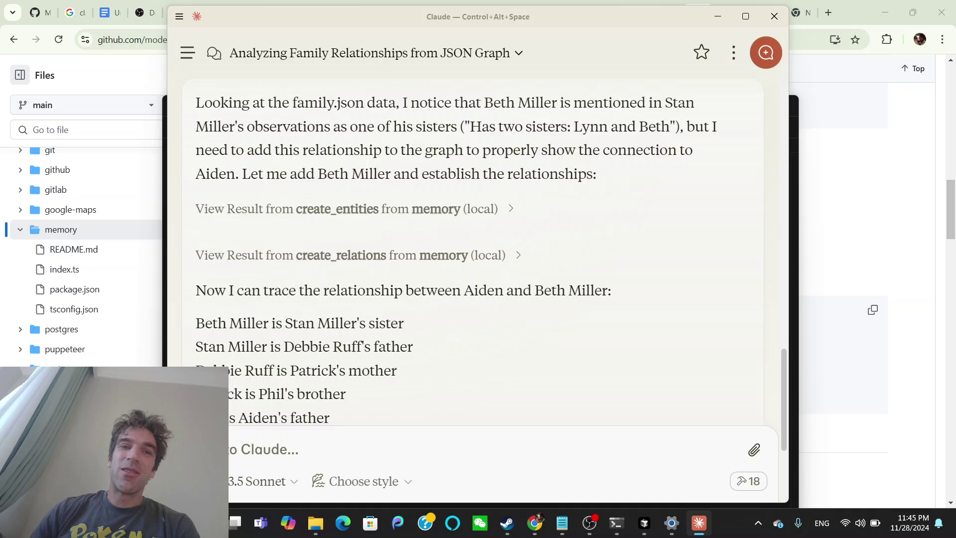
scroll(278, 174, "down", 1)
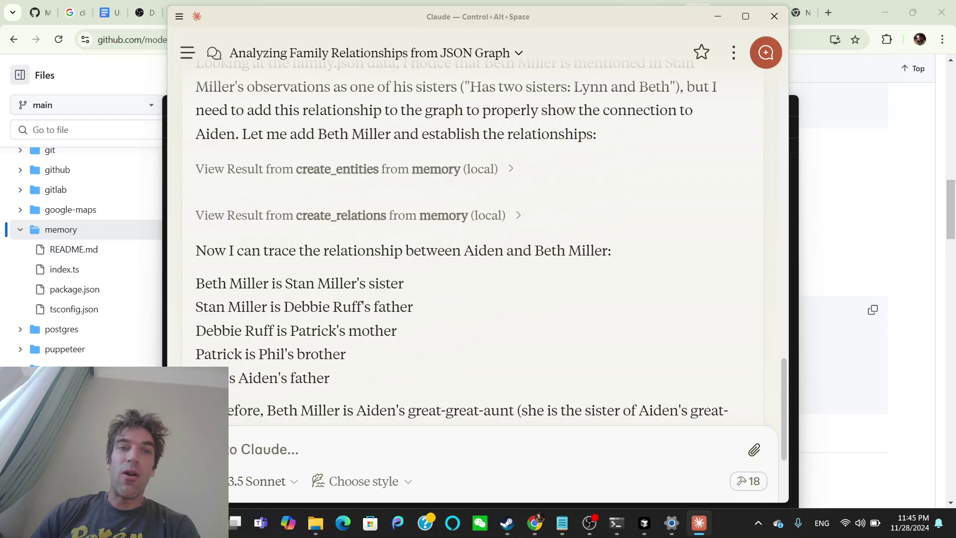
scroll(473, 239, "up", 2)
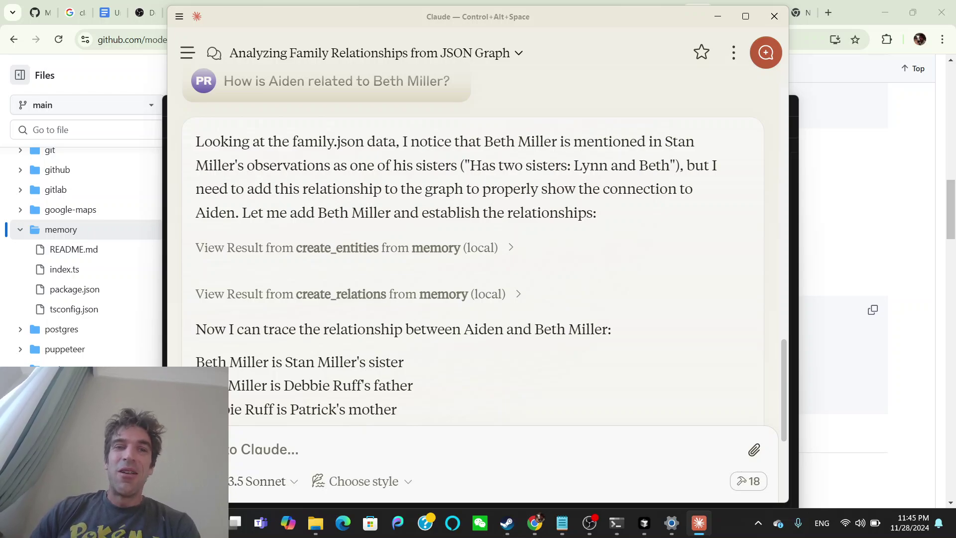
scroll(302, 186, "down", 1)
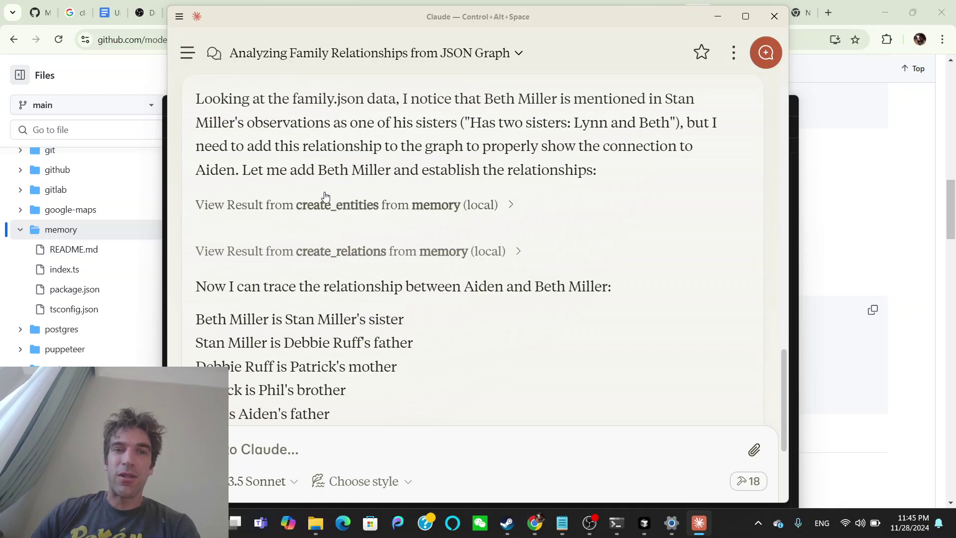
scroll(325, 195, "down", 1)
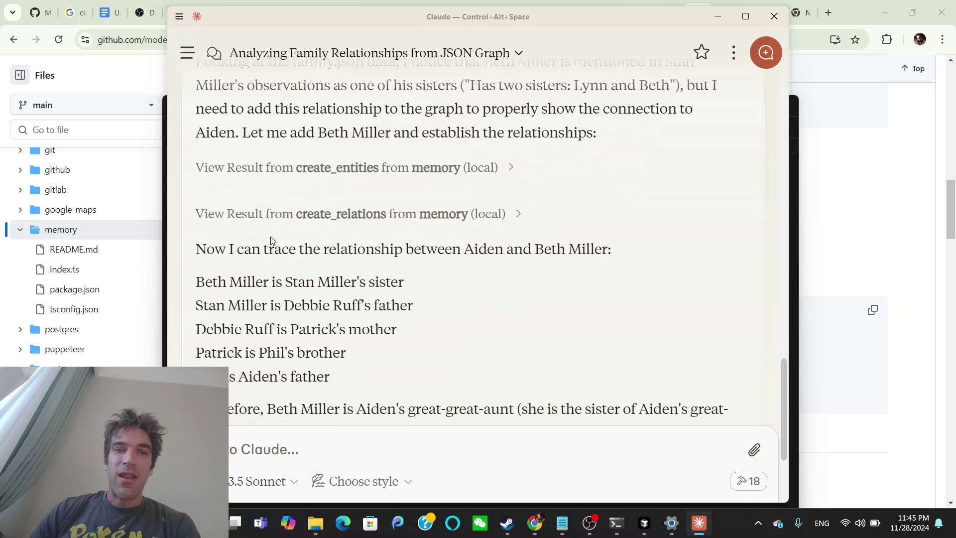
scroll(272, 243, "down", 1)
scroll(491, 269, "down", 1)
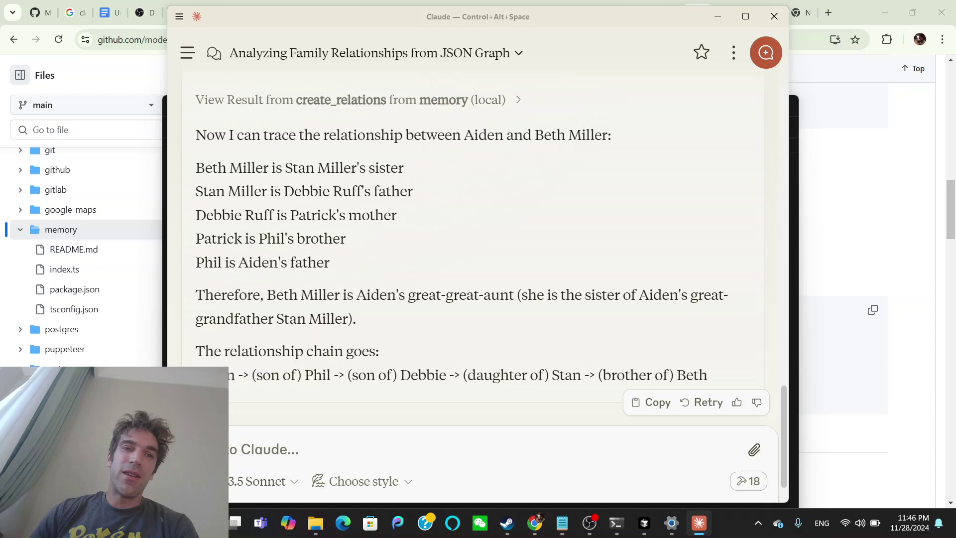
scroll(312, 284, "down", 1)
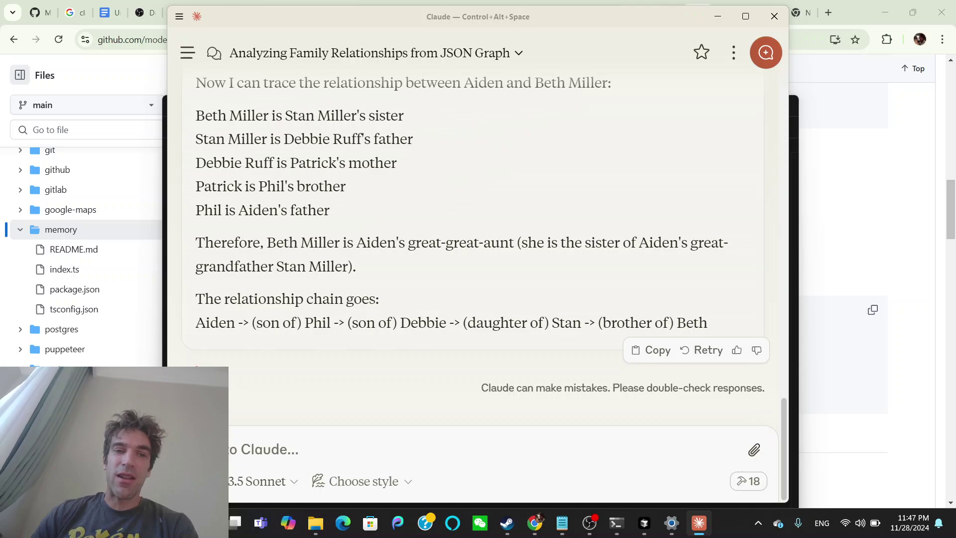
scroll(374, 306, "up", 10)
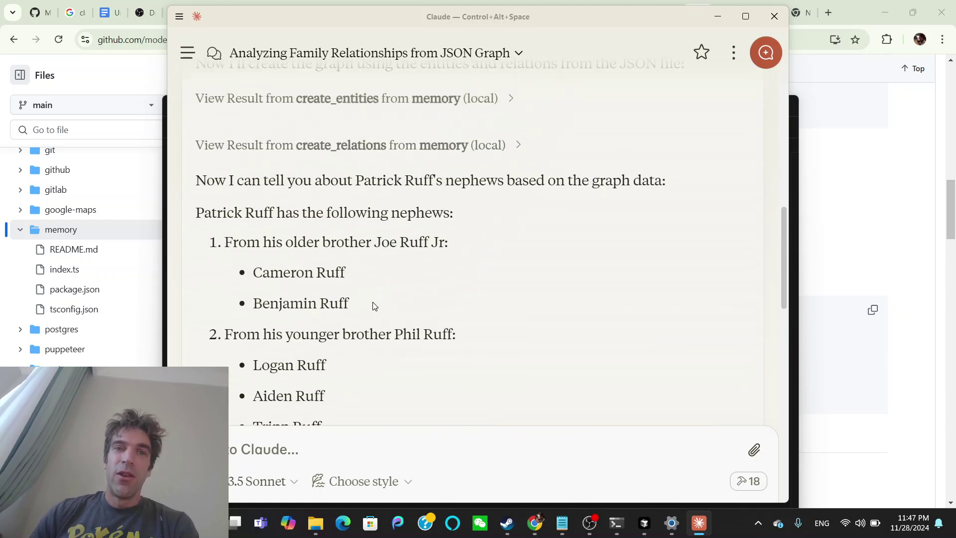
scroll(375, 306, "up", 12)
scroll(375, 305, "down", 5)
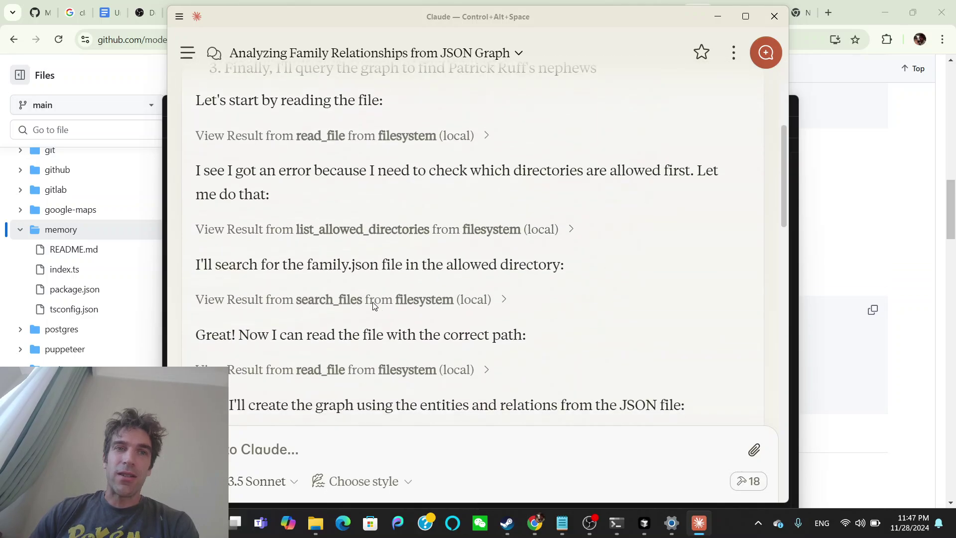
scroll(375, 306, "down", 20)
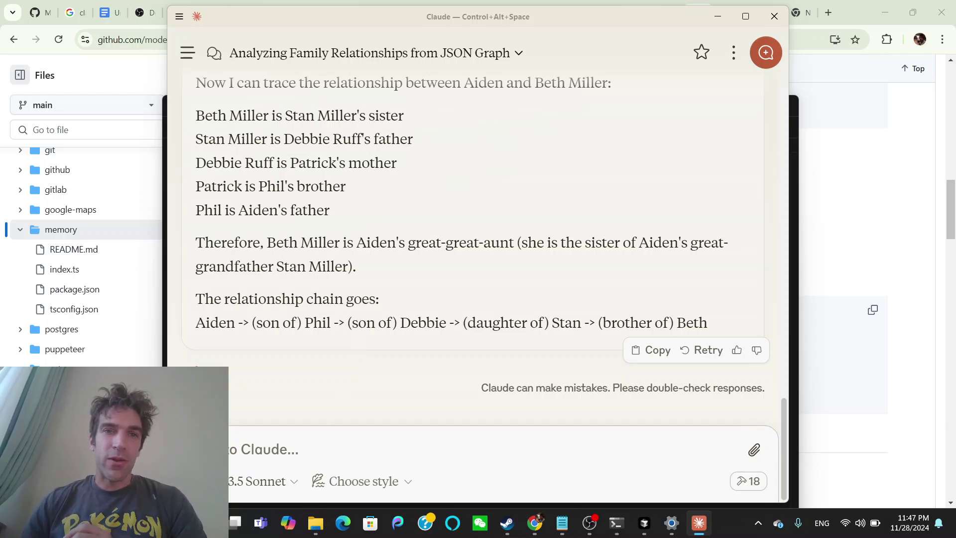
scroll(367, 310, "up", 5)
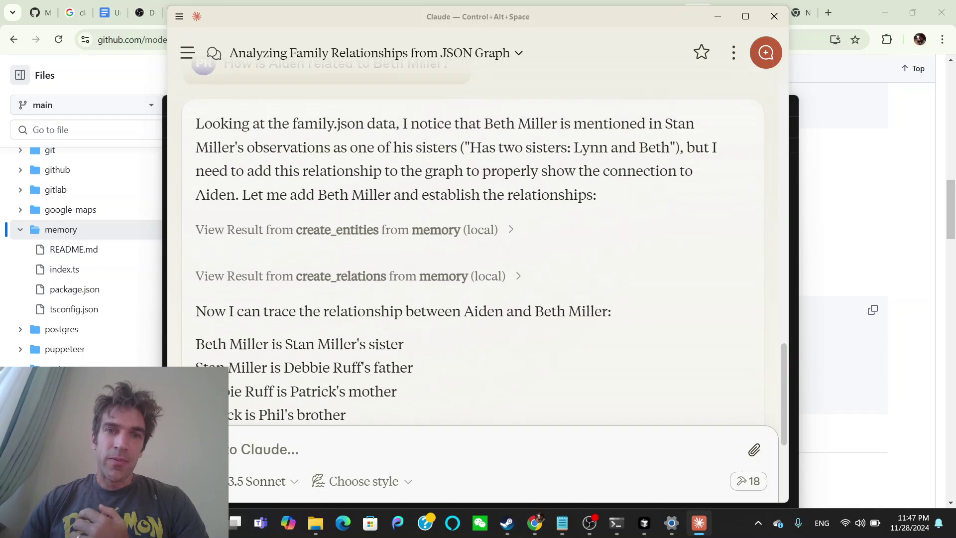
Bring the GitHub memory README forward and look over its API tools, from add_observations to read_graph and open_nodes.
left_click(886, 148)
scroll(637, 158, "down", 3)
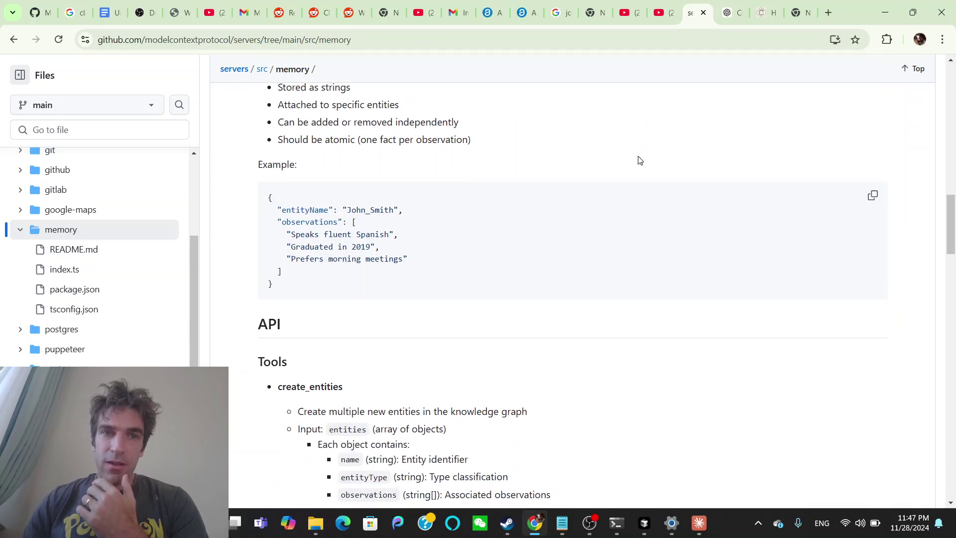
scroll(640, 160, "down", 9)
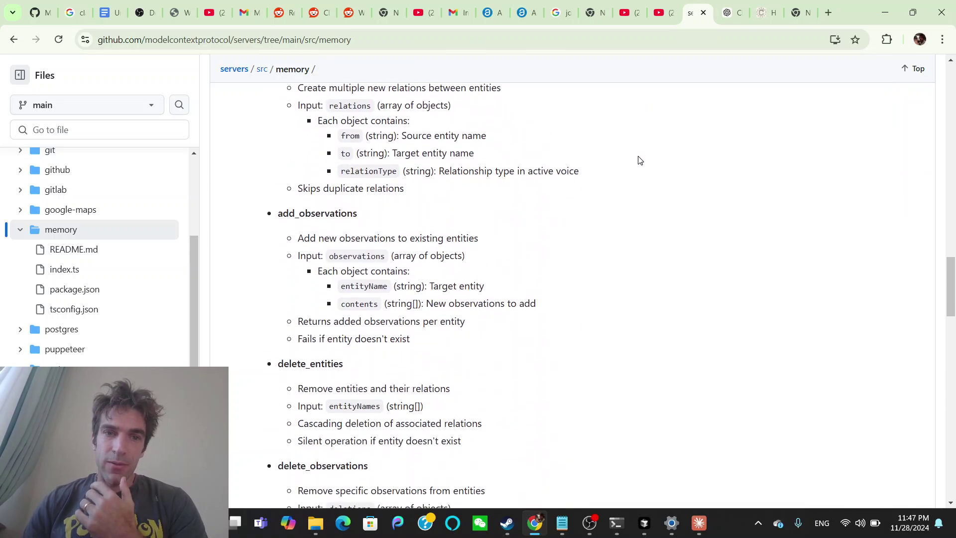
scroll(640, 160, "down", 2)
scroll(640, 160, "down", 1)
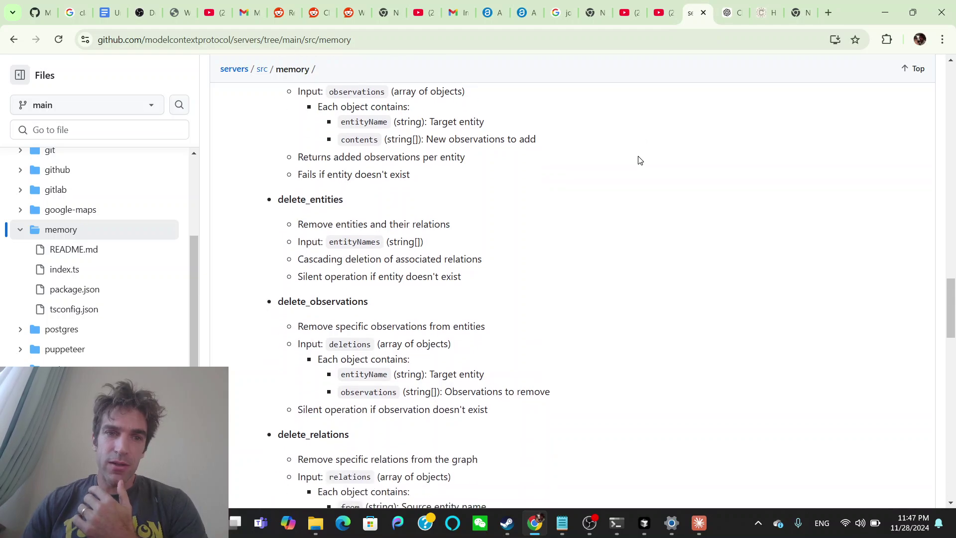
scroll(640, 160, "down", 7)
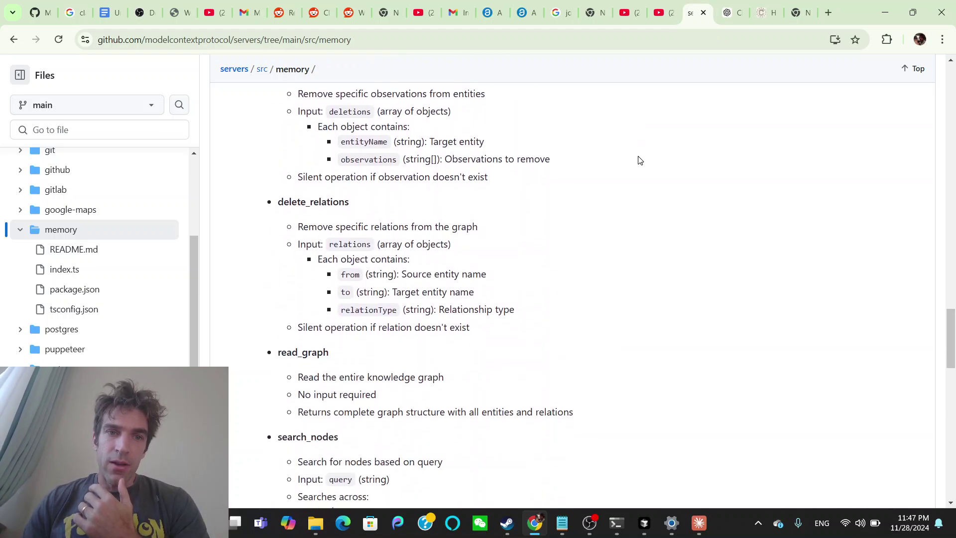
scroll(640, 160, "down", 5)
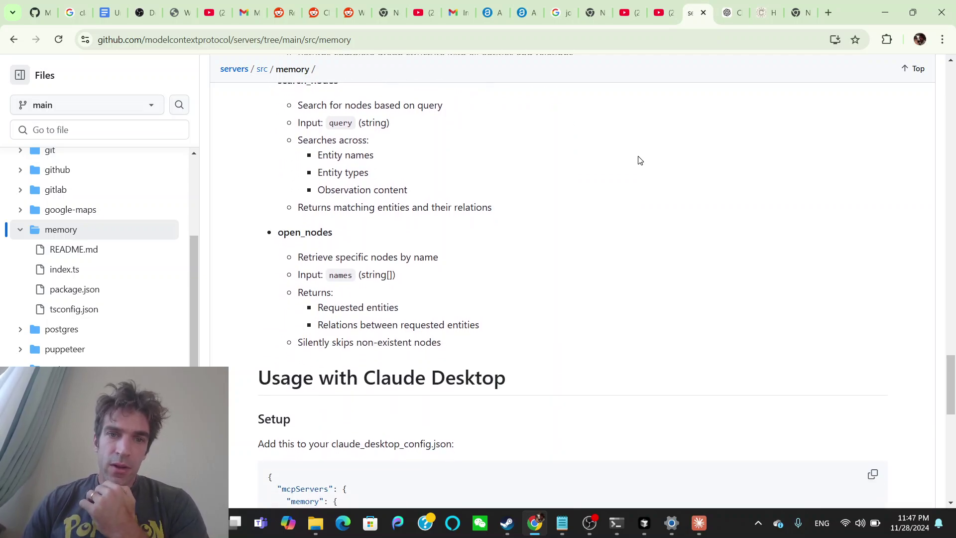
scroll(640, 160, "up", 8)
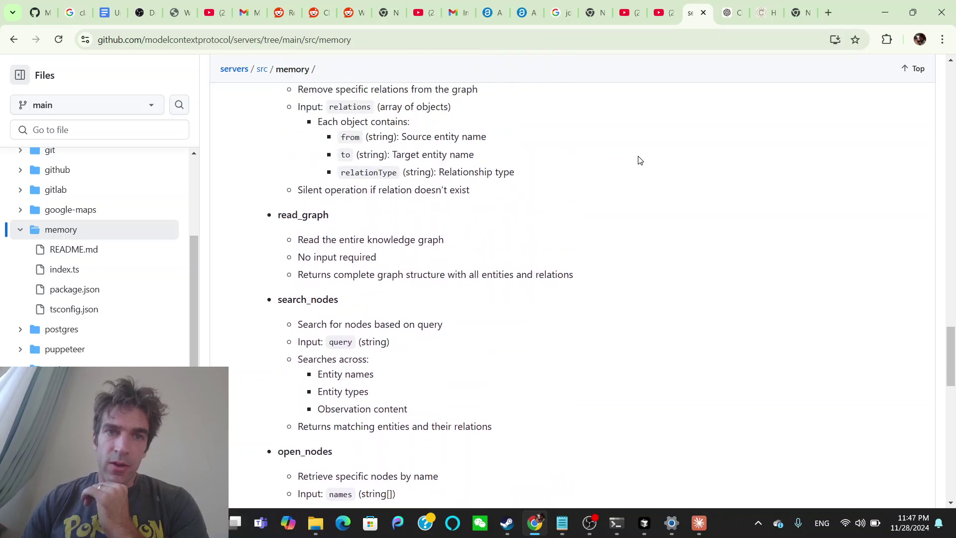
scroll(640, 160, "up", 2)
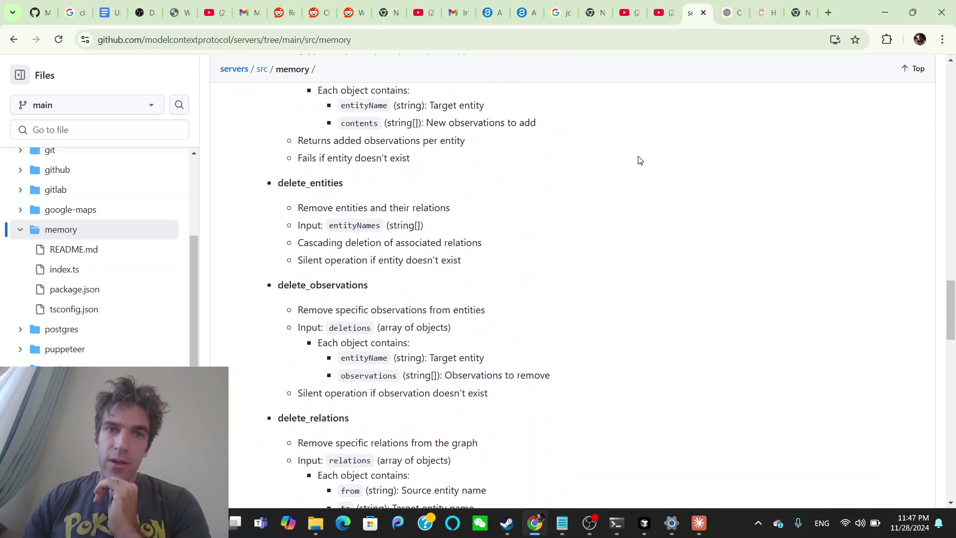
Send Claude a request to remember in the knowledge graph that the user's aunt is 'the best aunt in the world!'.
left_click(699, 523)
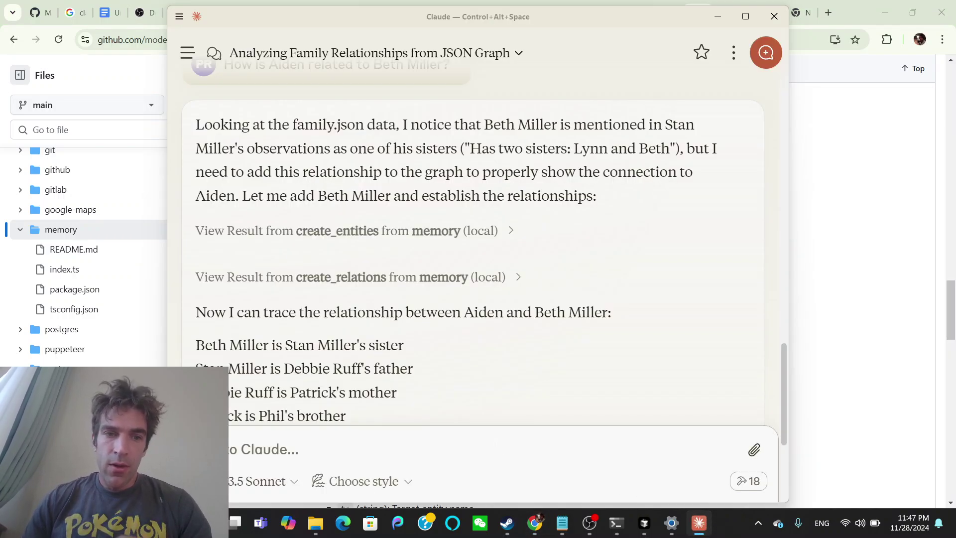
type("I want you to ")
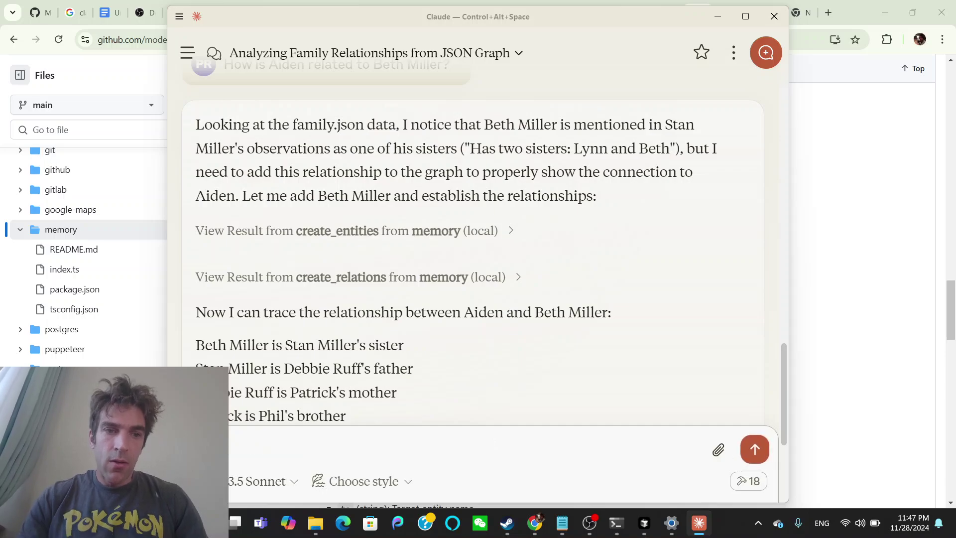
type("remember")
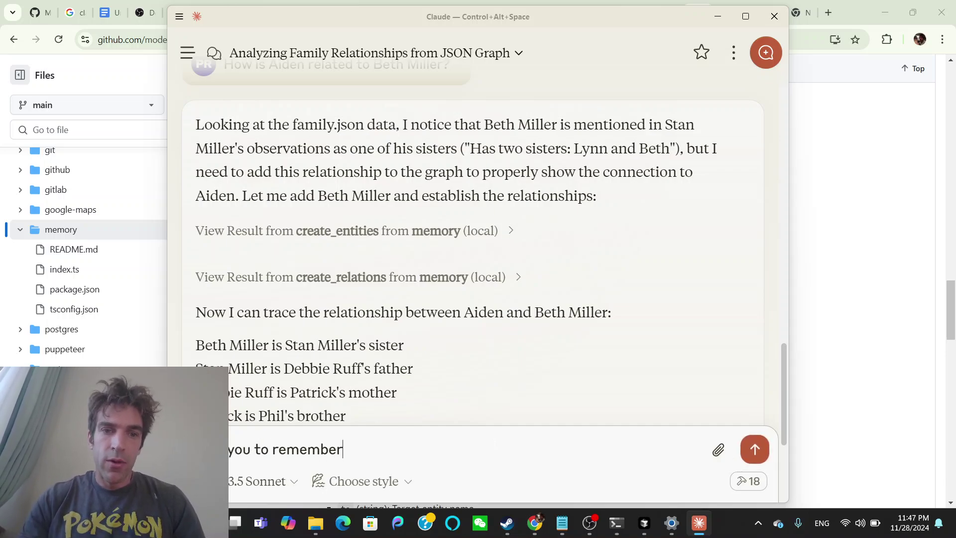
type(" in the knowledge")
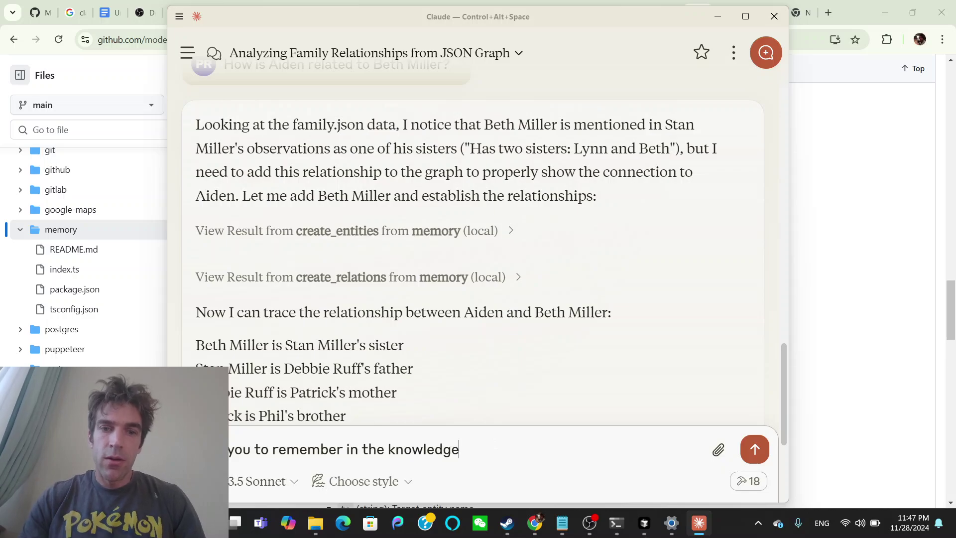
type(" graph that A")
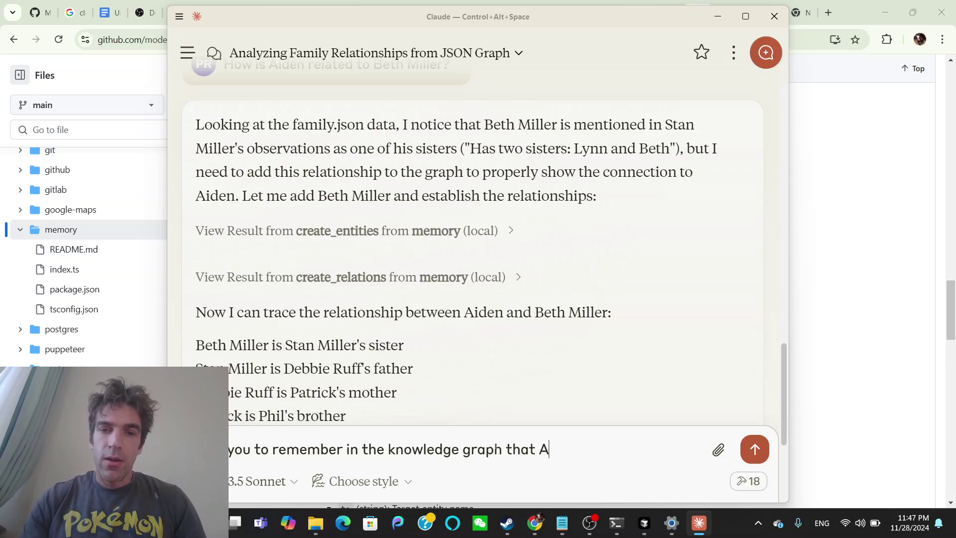
key("BackSpace")
type("my Aunt")
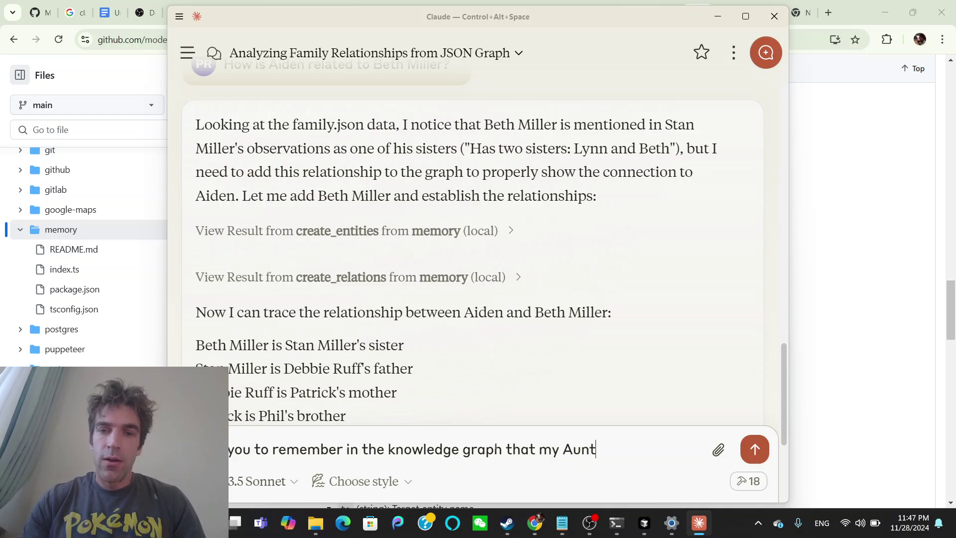
type(" Beth")
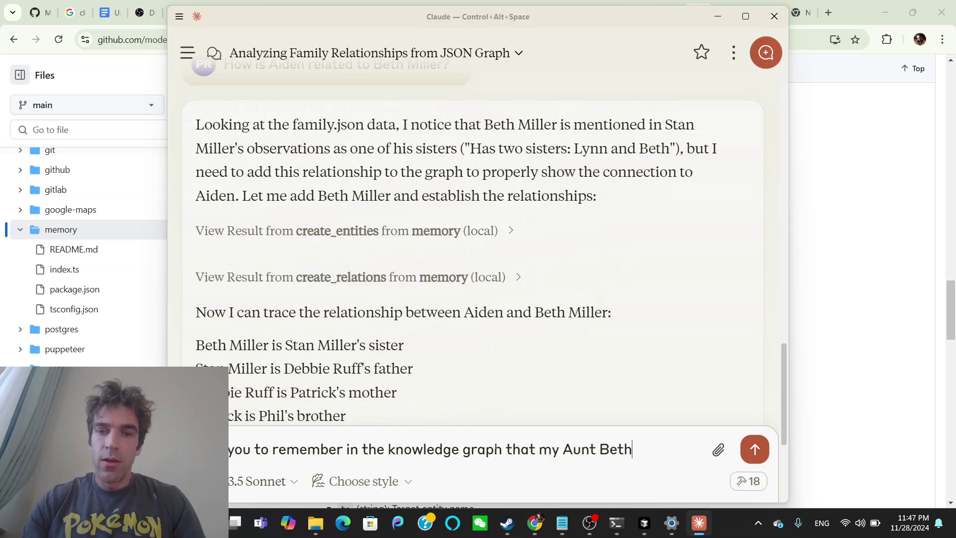
type(" is the best")
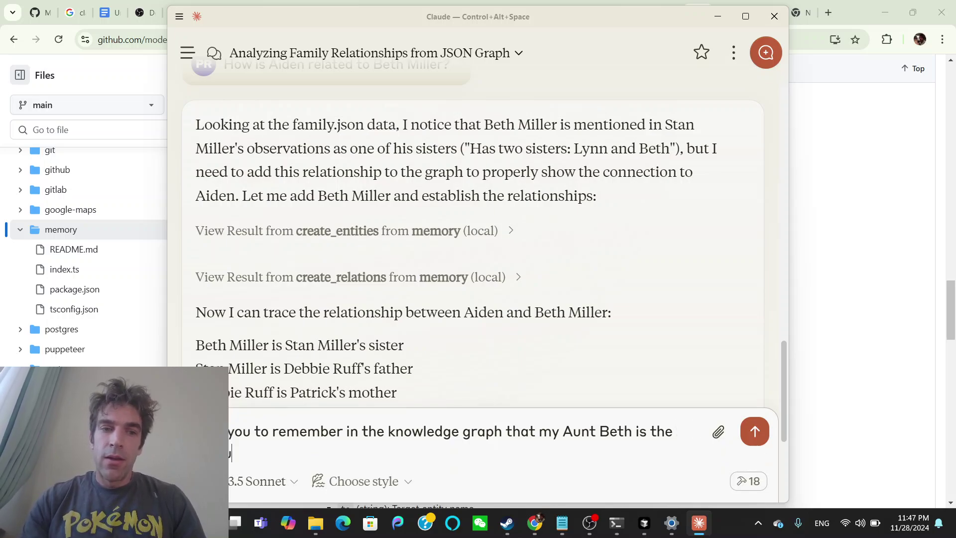
type(" aunt in the world!")
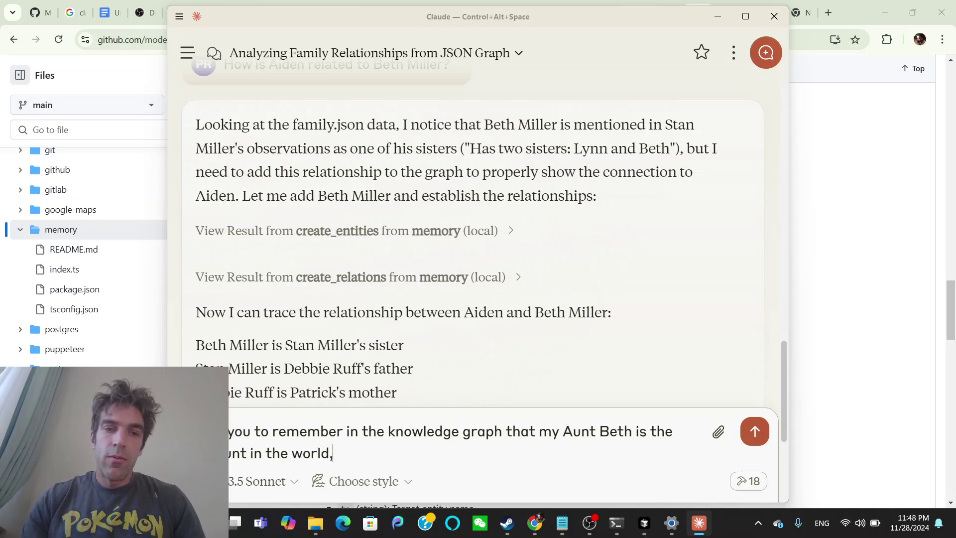
key("Return")
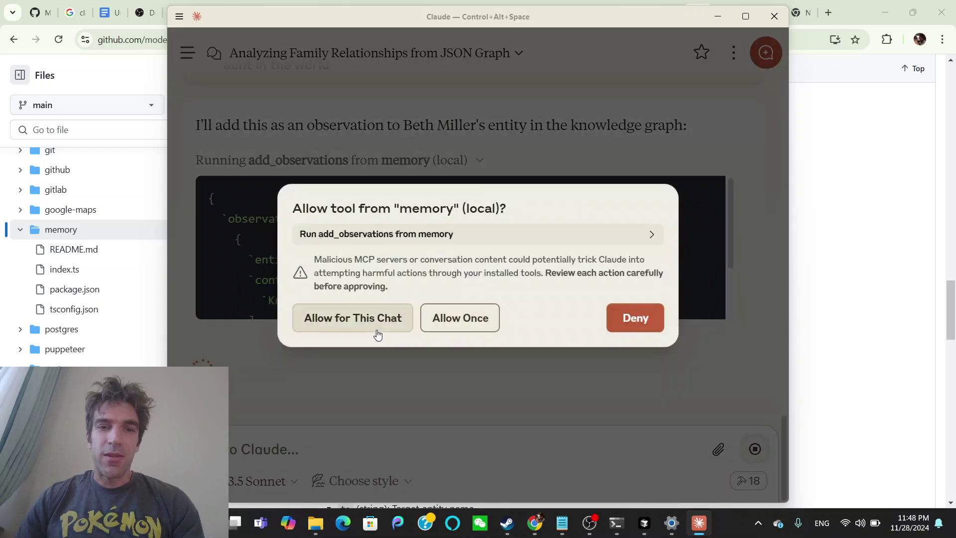
Allow add_observations and open_nodes for this chat so the best-aunt observation is stored and verified.
left_click(377, 330)
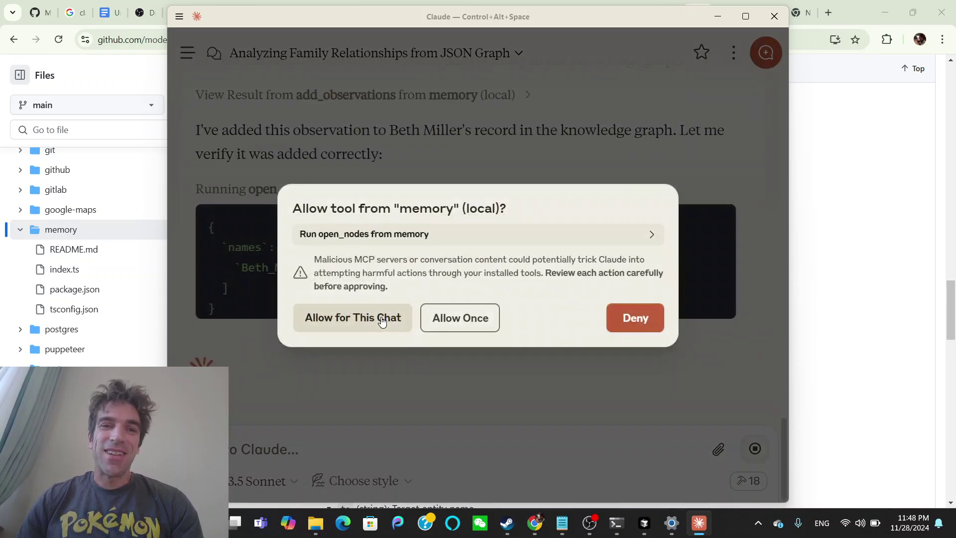
left_click(382, 320)
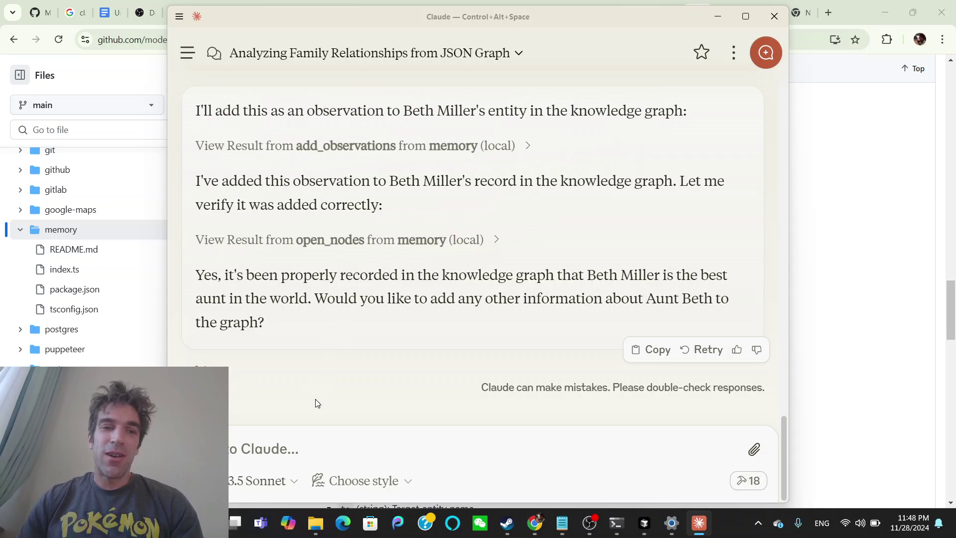
Tell Claude the aunt's husband and married name, and that she is youthful, healthy and fun.
left_click(314, 442)
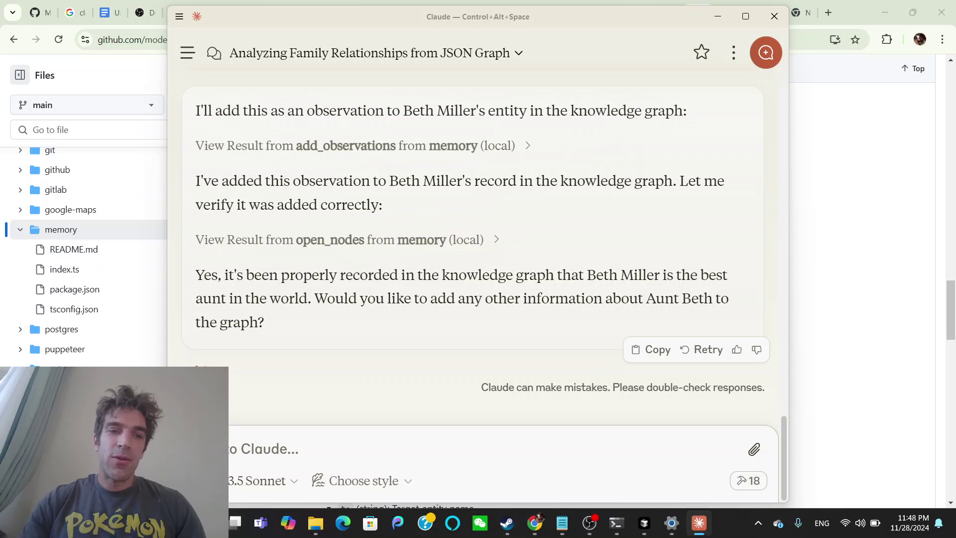
type("Now let'")
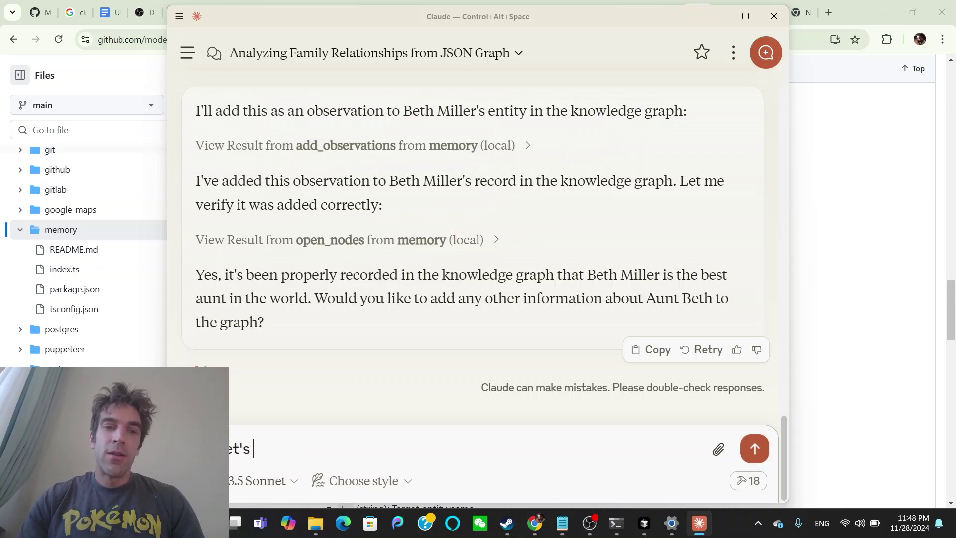
type("s also add in that")
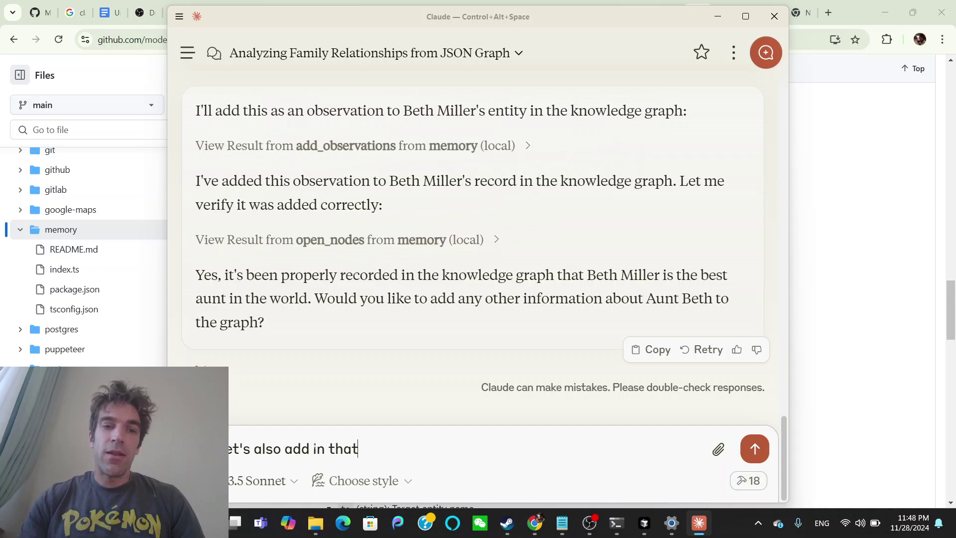
type(" my Aunt Beht")
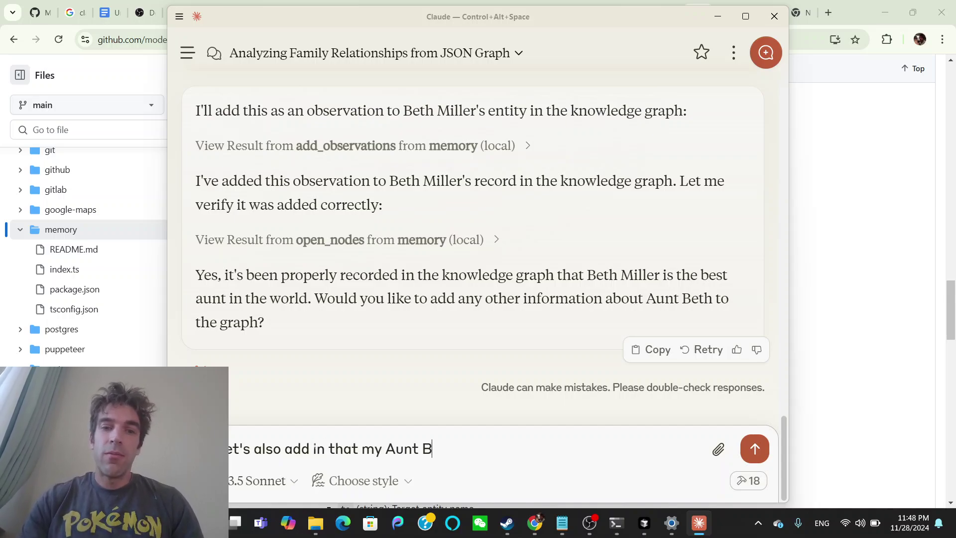
key("BackSpace")
type("th is a")
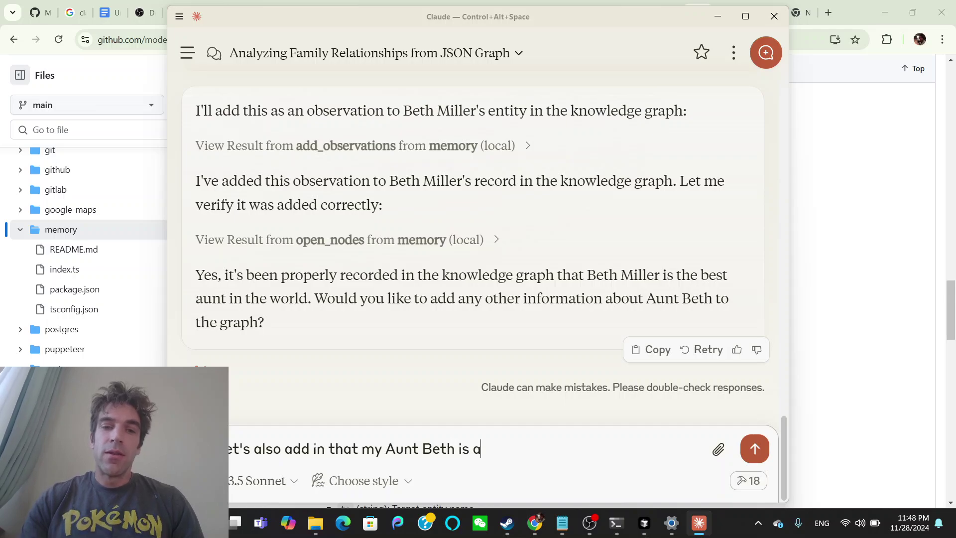
type("ctually mari")
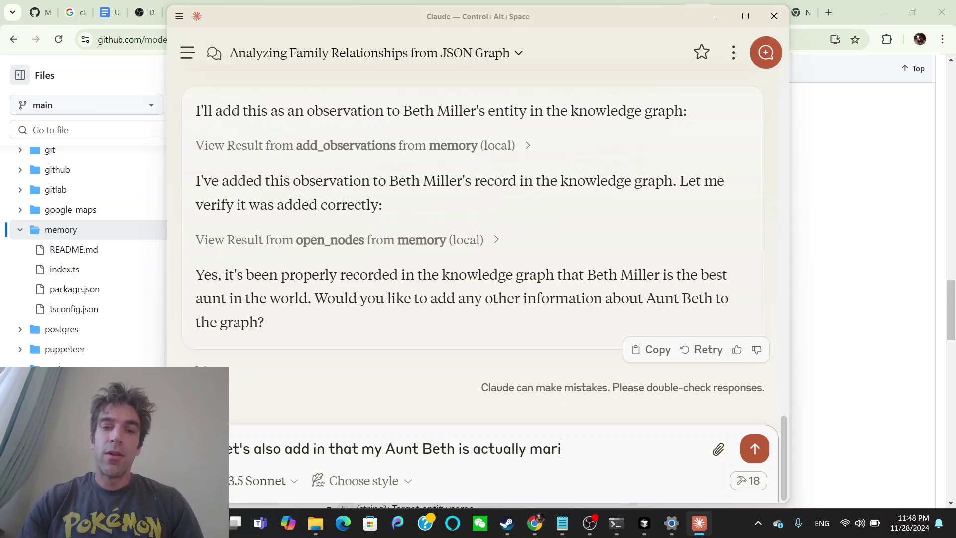
key("BackSpace")
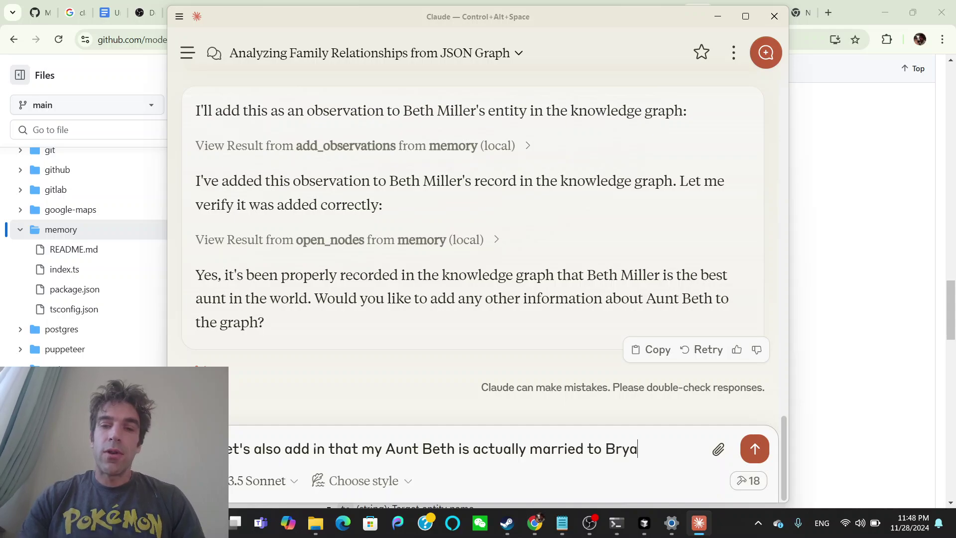
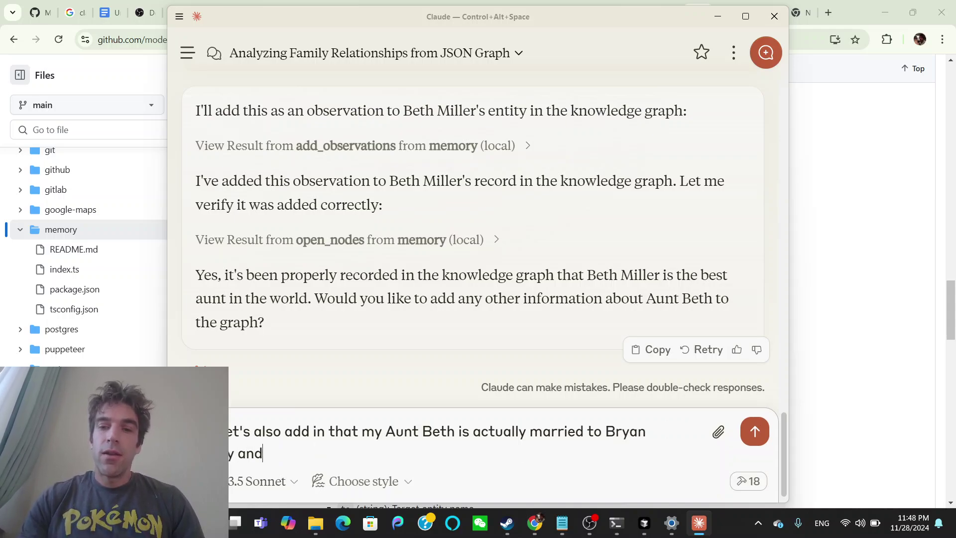
type(" her m")
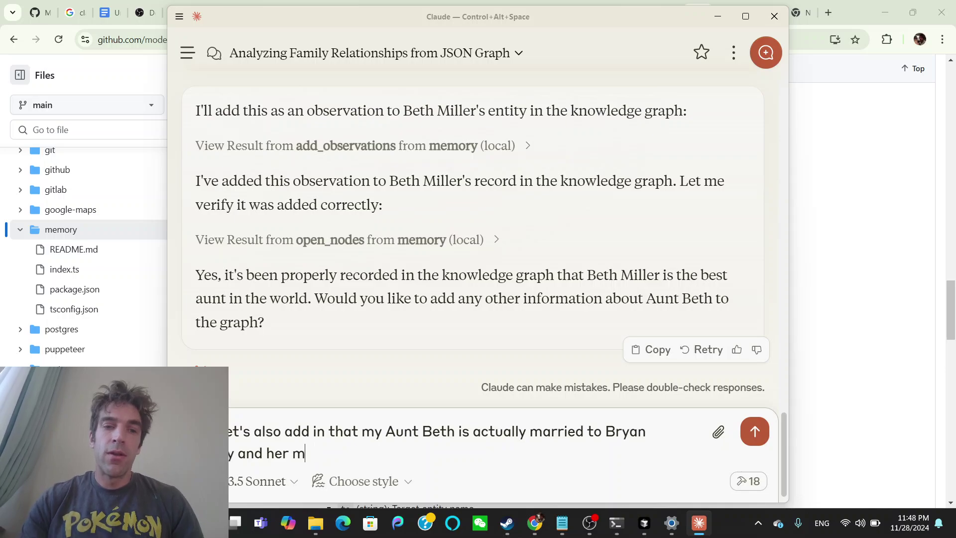
type("arried name is ")
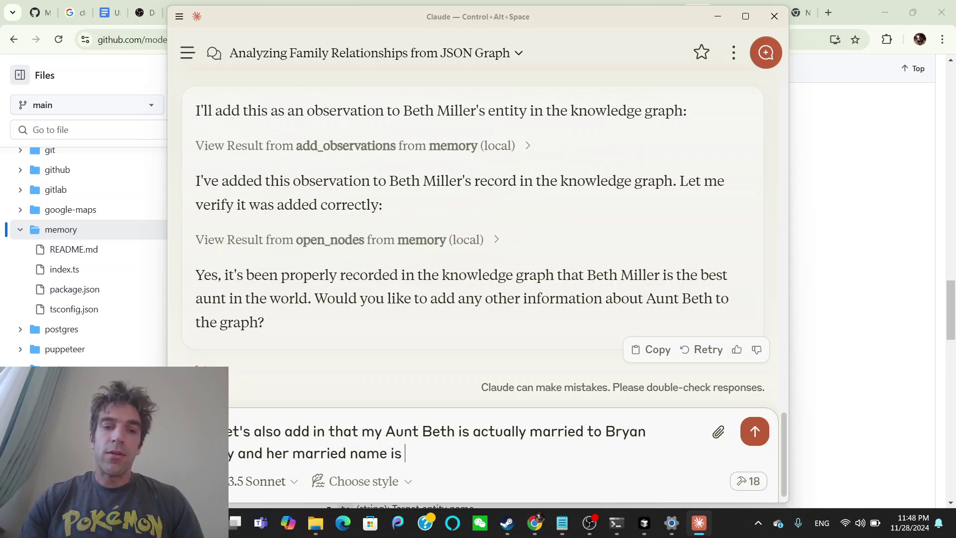
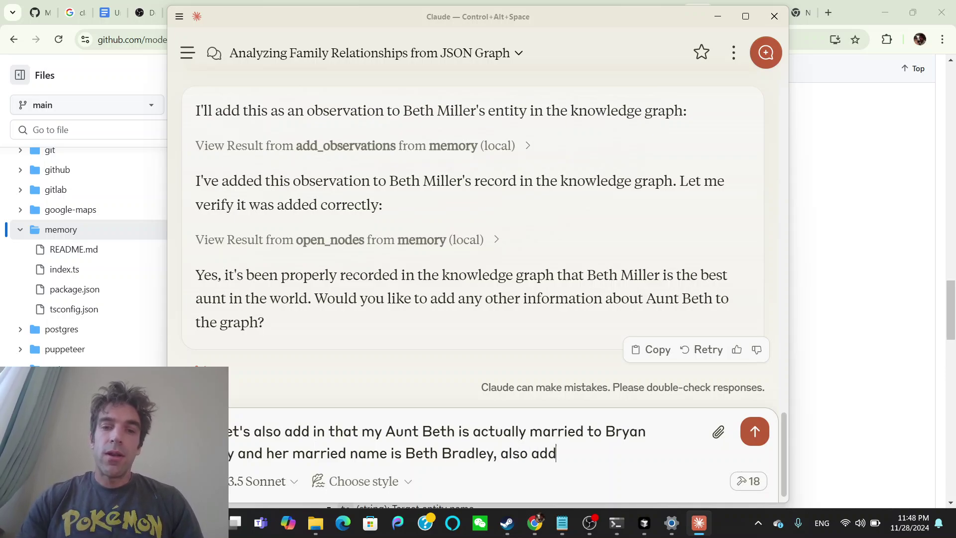
type(" in that she is ")
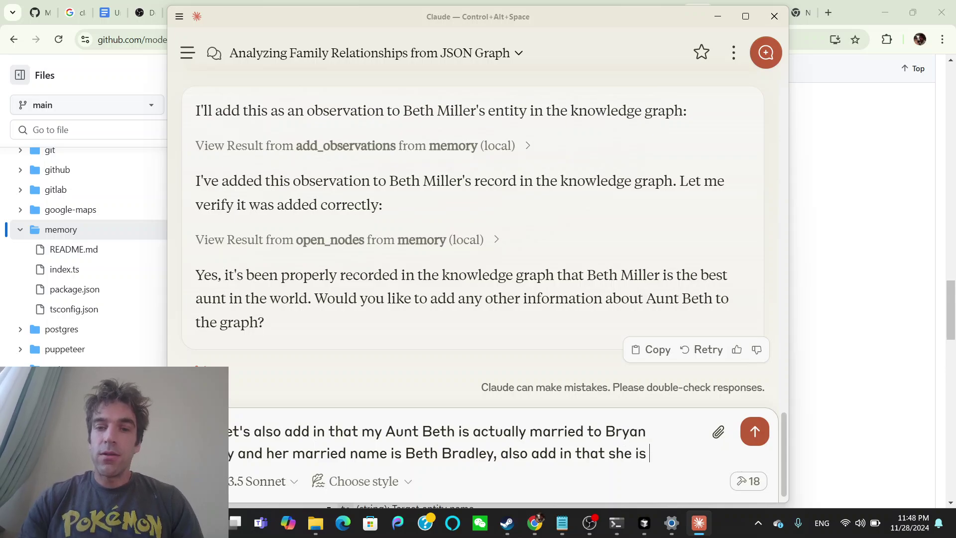
type("very y")
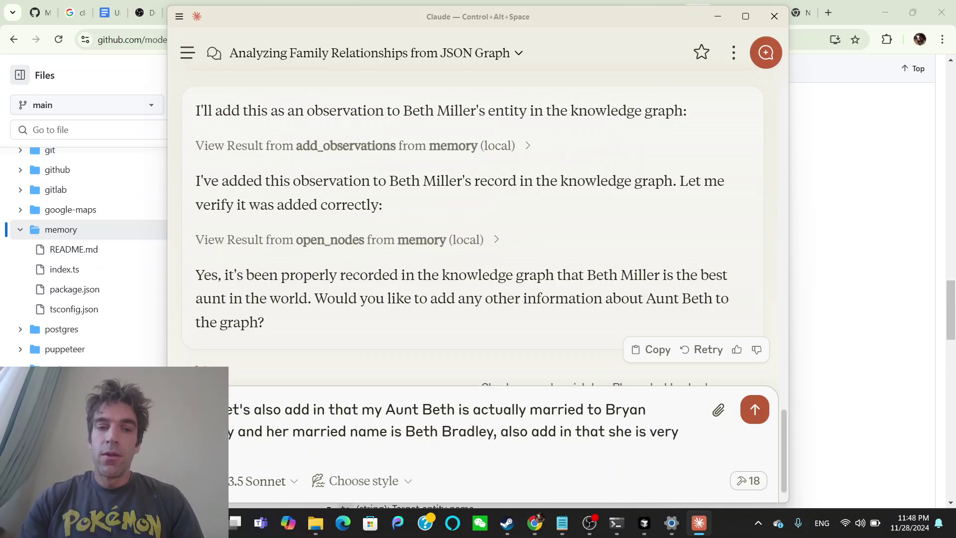
type("outhful")
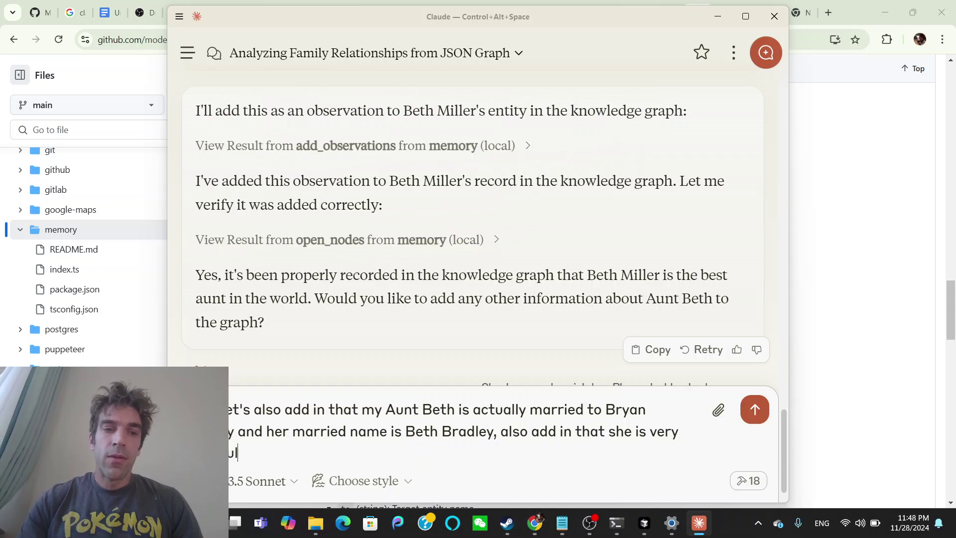
type(" healthy and ")
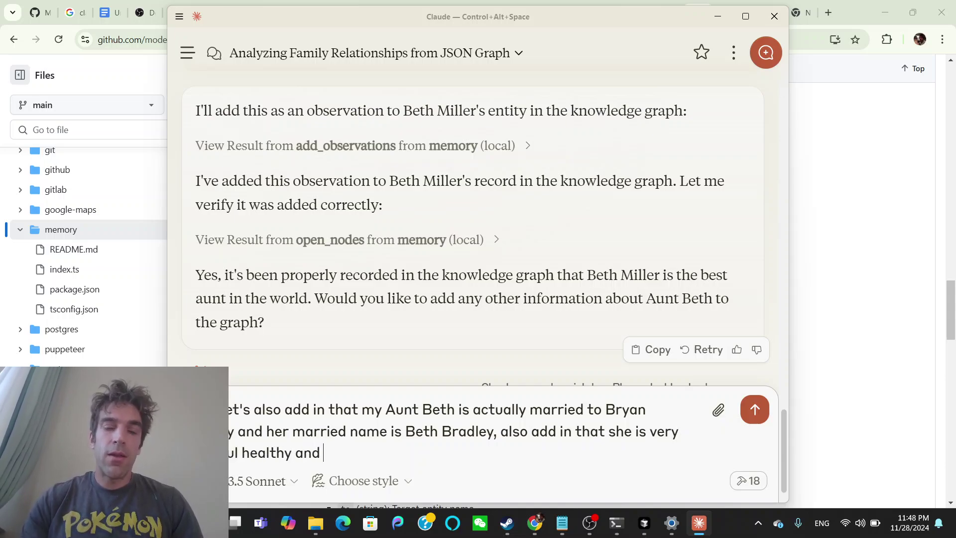
type("fun to be around")
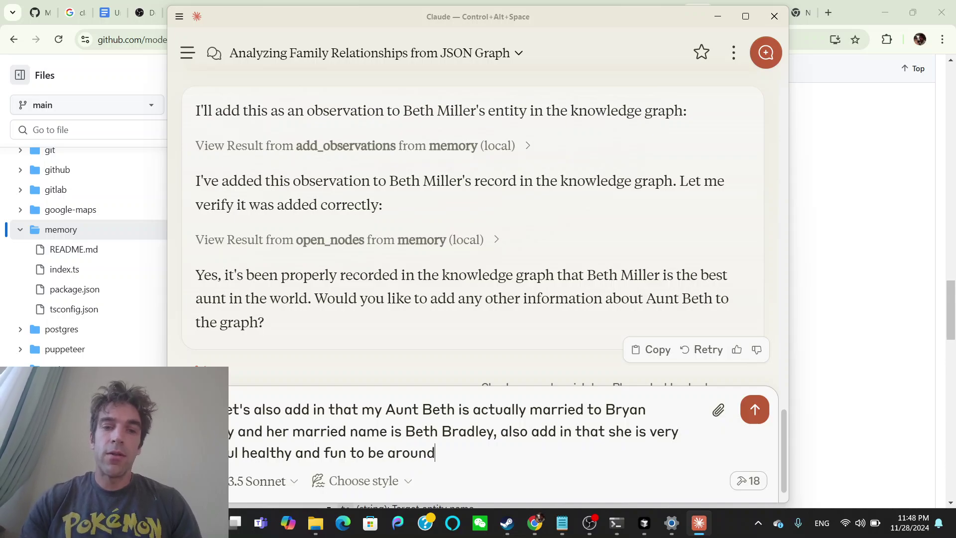
key("Return")
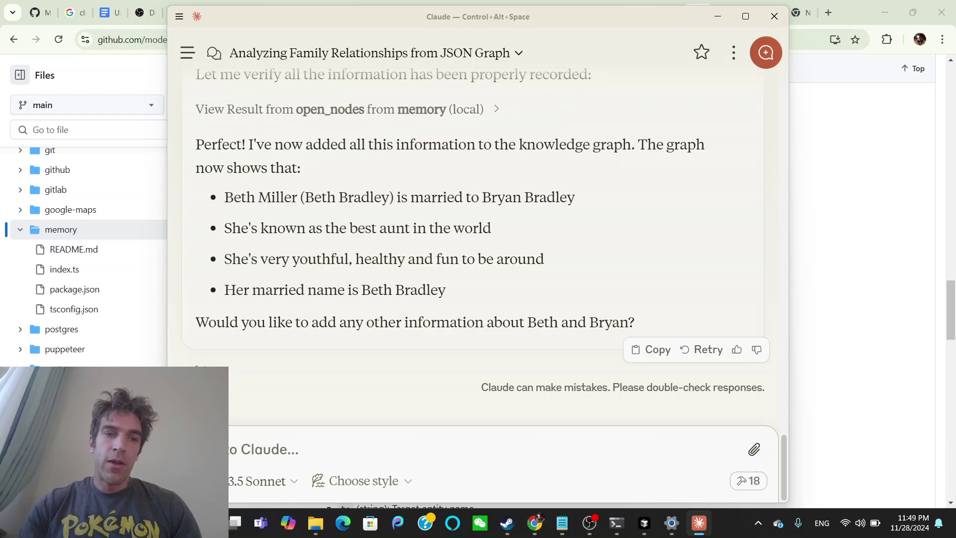
Send a request asking Claude to list all of the user's uncles.
type("Bryan")
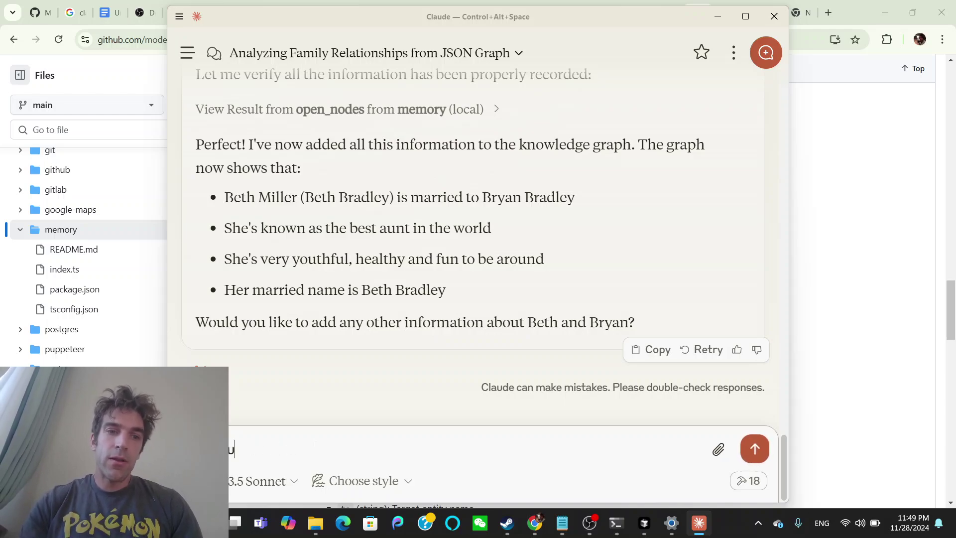
type("ally give me a ")
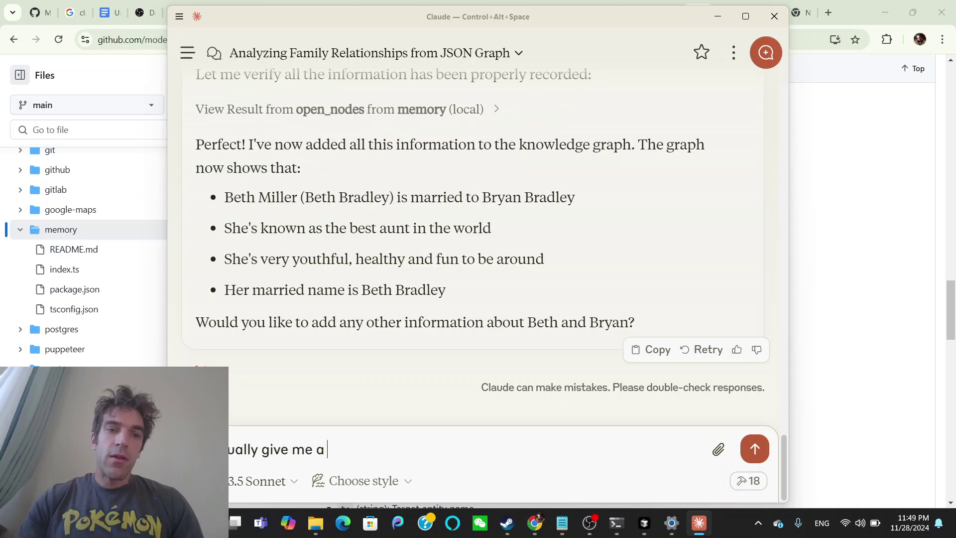
type("list of")
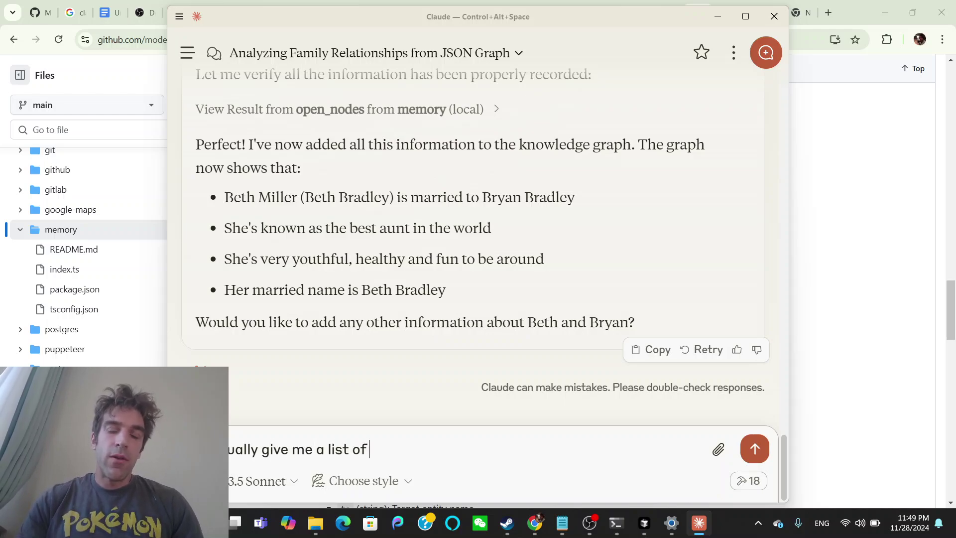
type(" all of my")
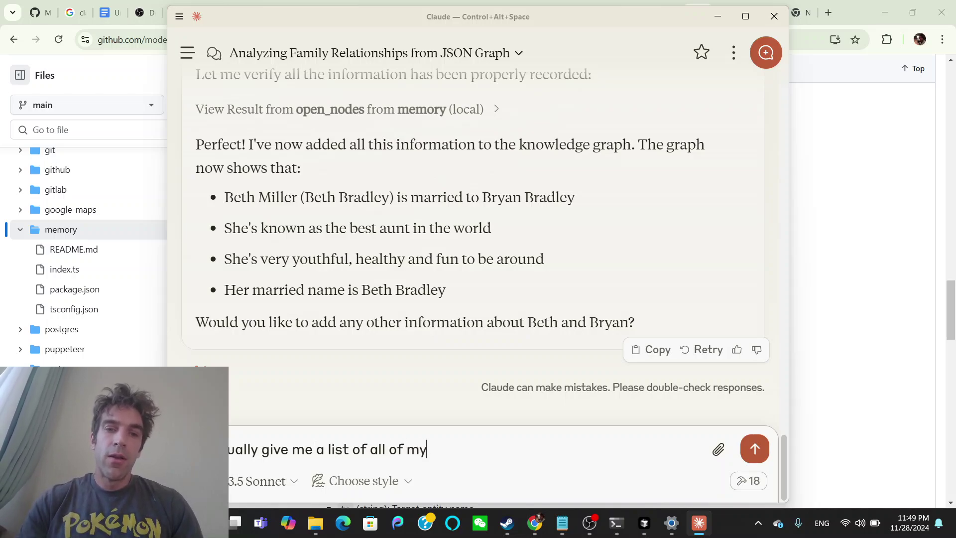
type(" (Patrick RUff'")
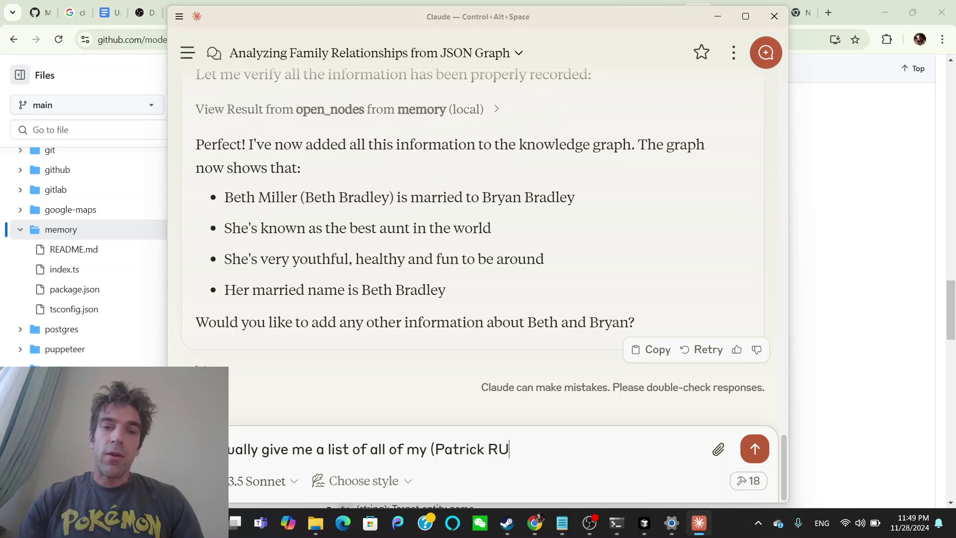
key("BackSpace")
key("BackSpace")
key("BackSpace")
key("BackSpace")
type("uff'")
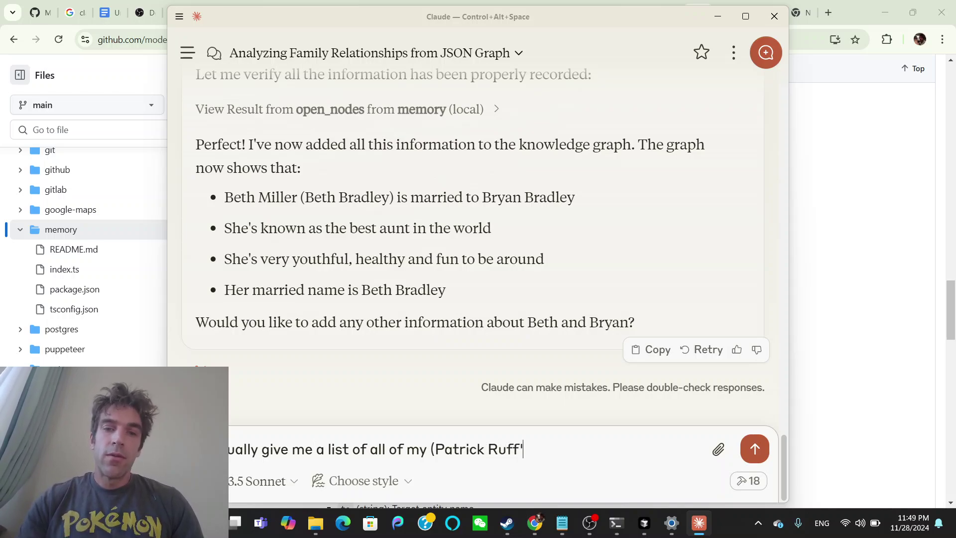
type("s) uncles")
key("Return")
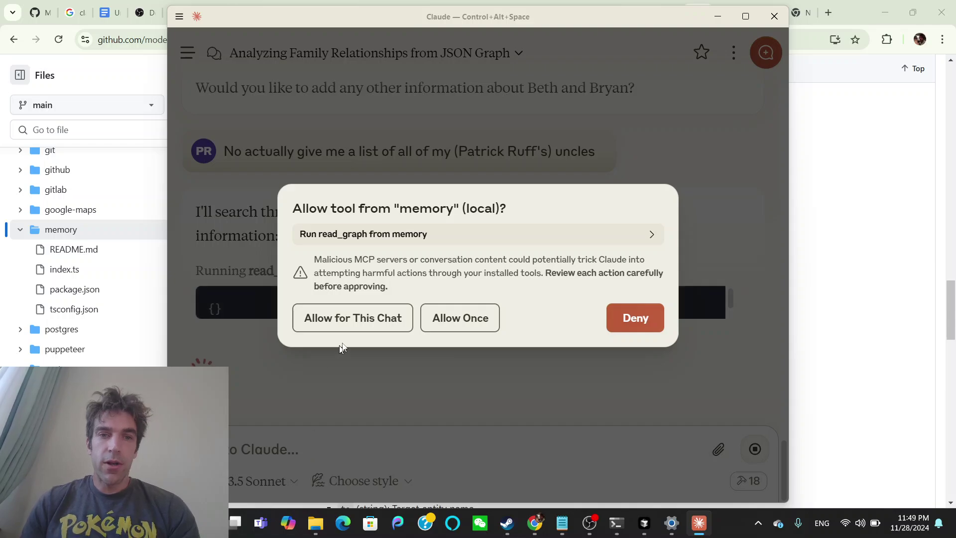
Allow read_graph for this chat so Claude answers with the four paternal uncles.
left_click(362, 327)
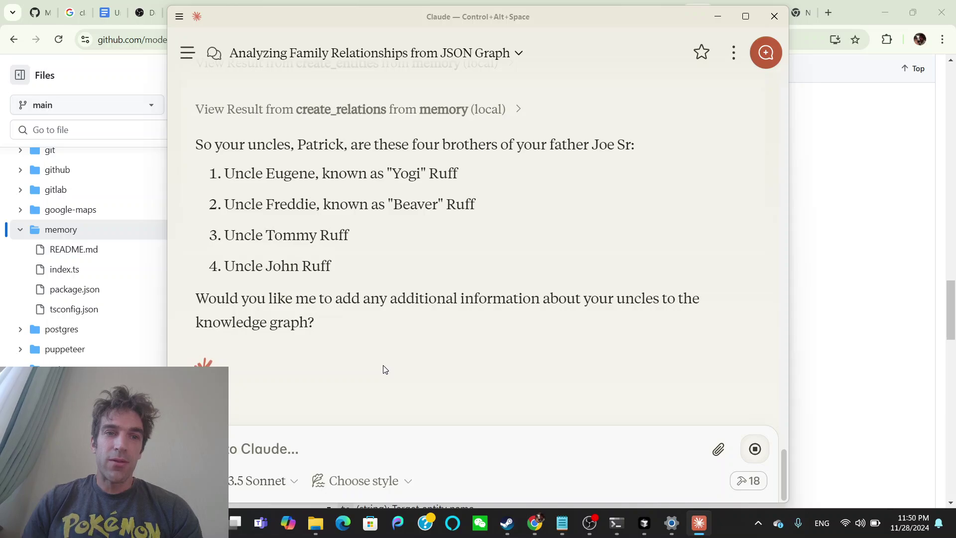
Ask Claude to add the aunt's husband to the uncles and explain why he was missed.
left_click(357, 429)
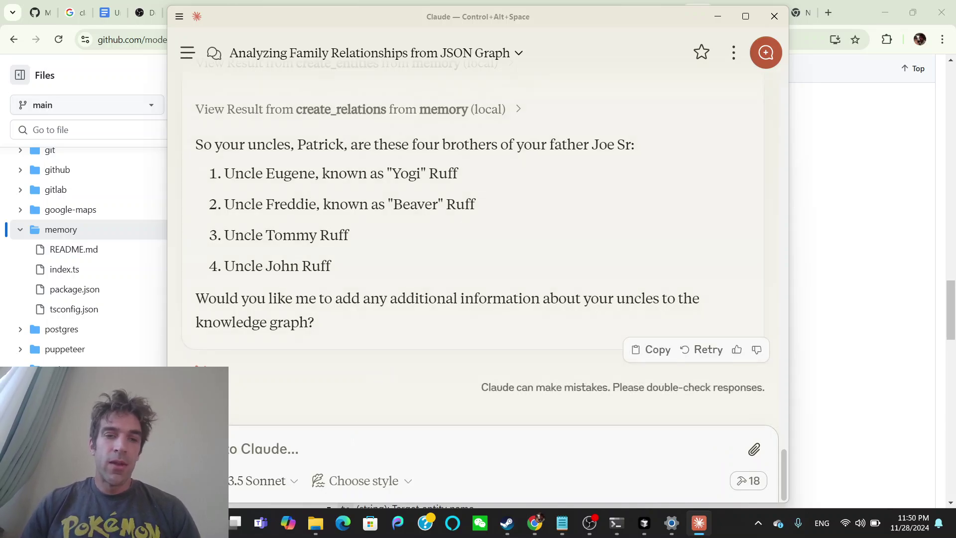
type("yes")
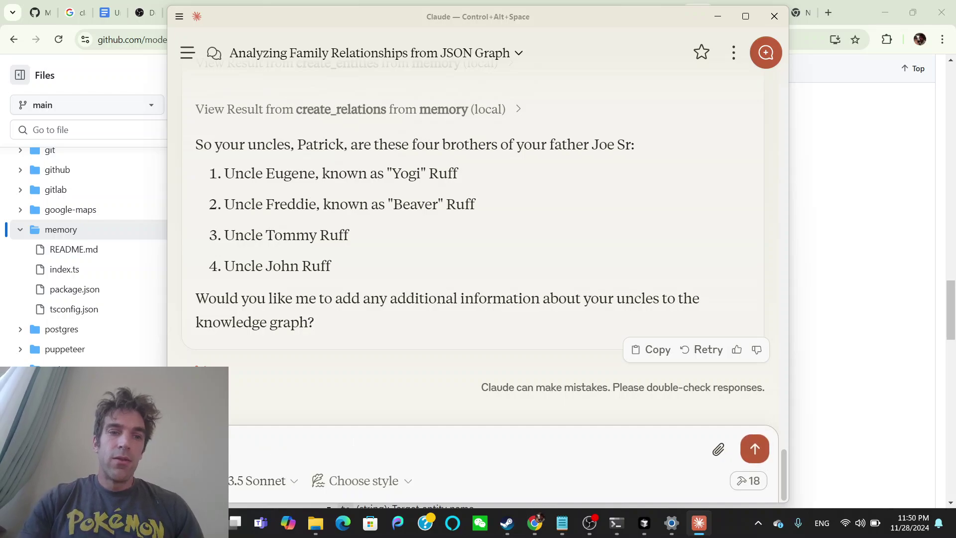
type("u also include ")
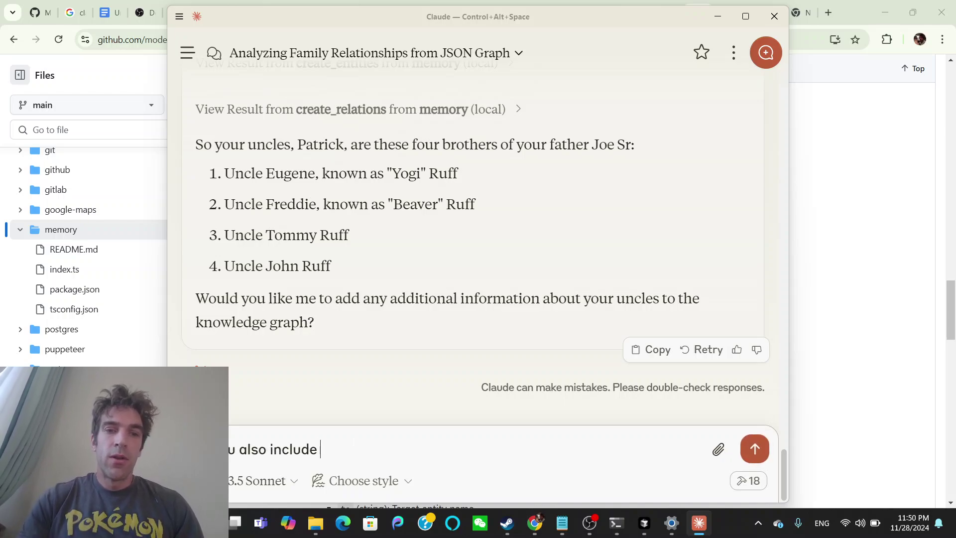
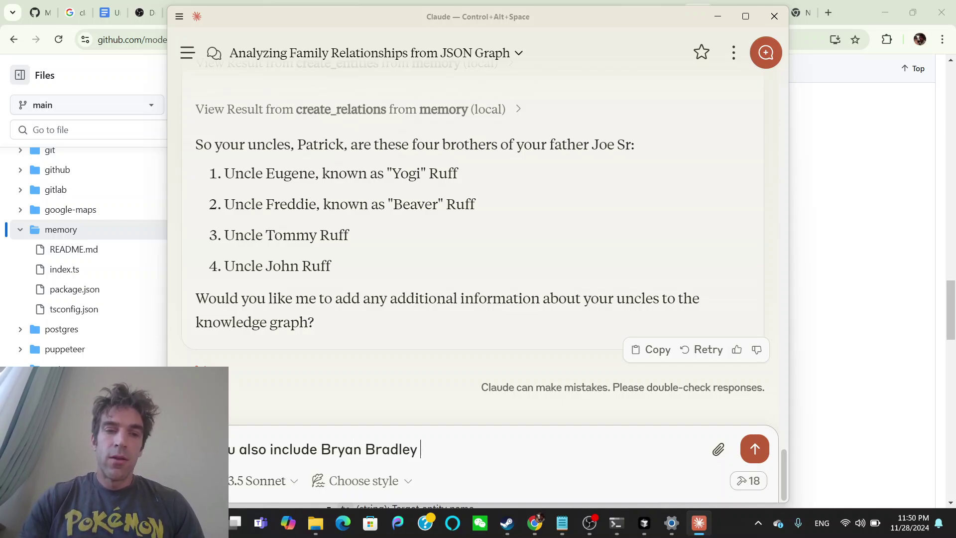
type("since he's marr")
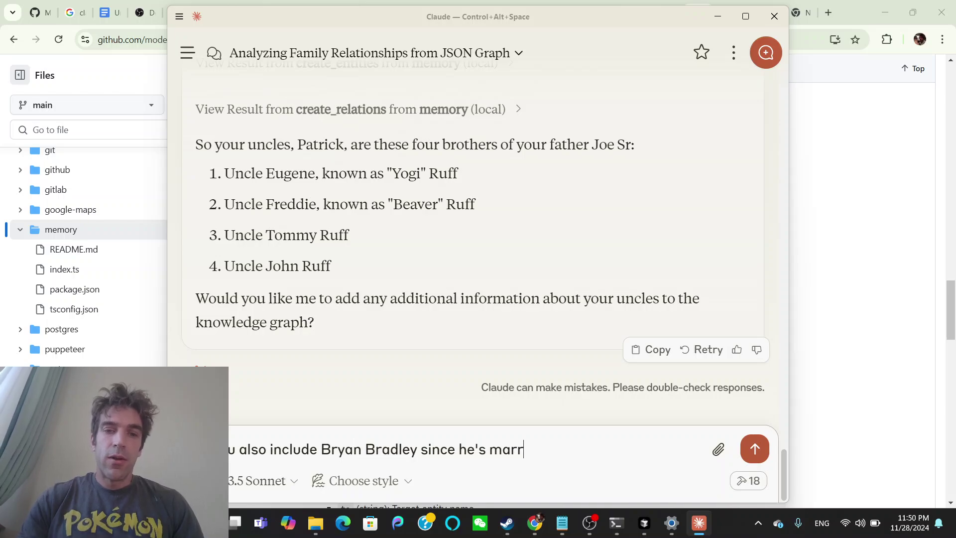
type("ied to my AUt")
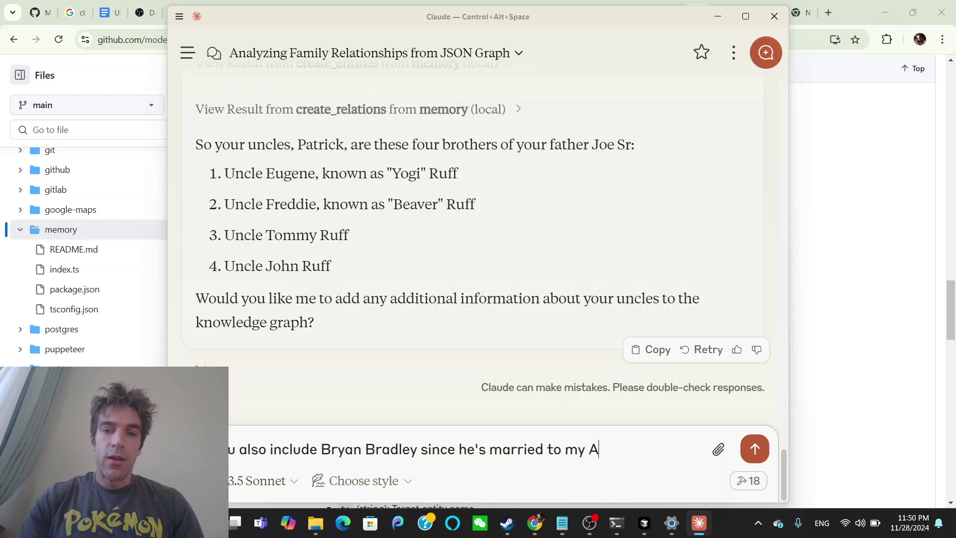
key("BackSpace")
key("BackSpace")
type("unt, wh")
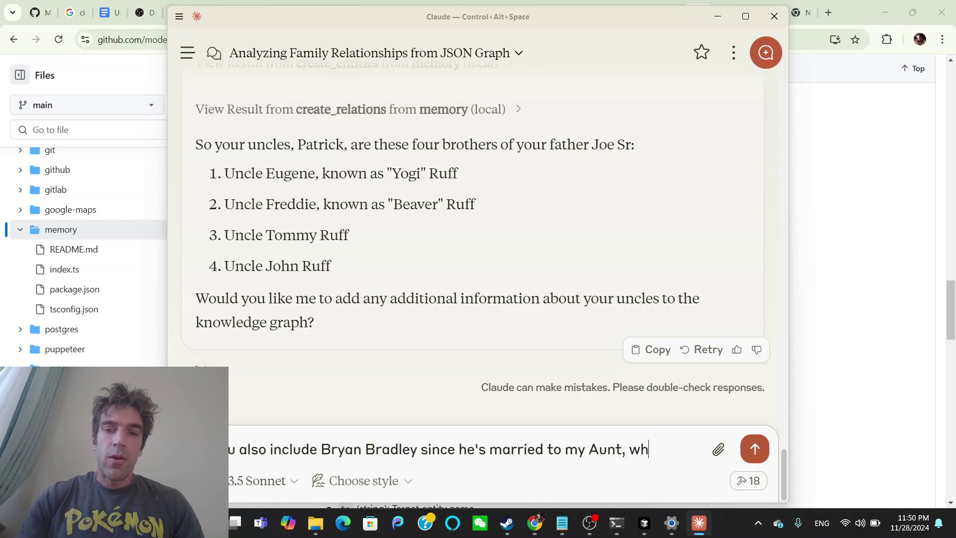
type("y did you pick that up?")
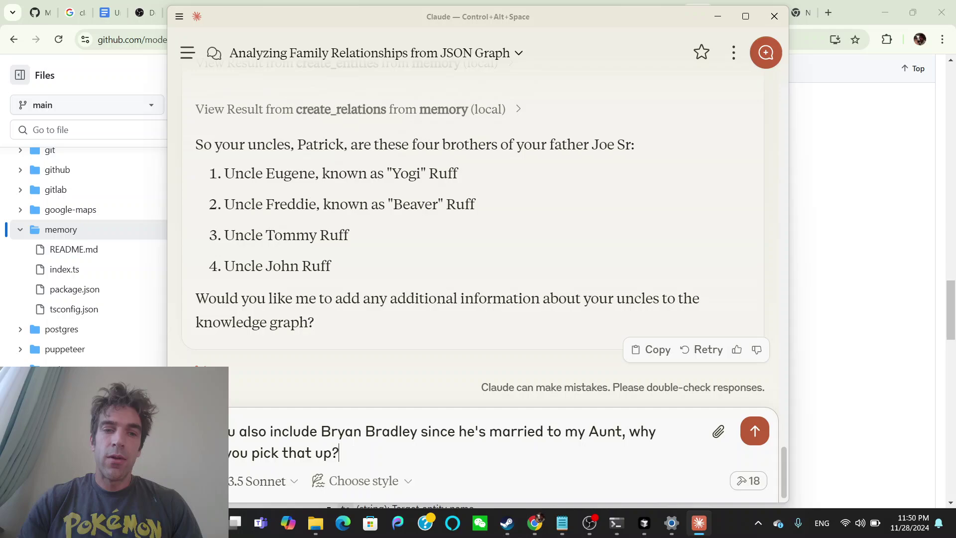
key("Return")
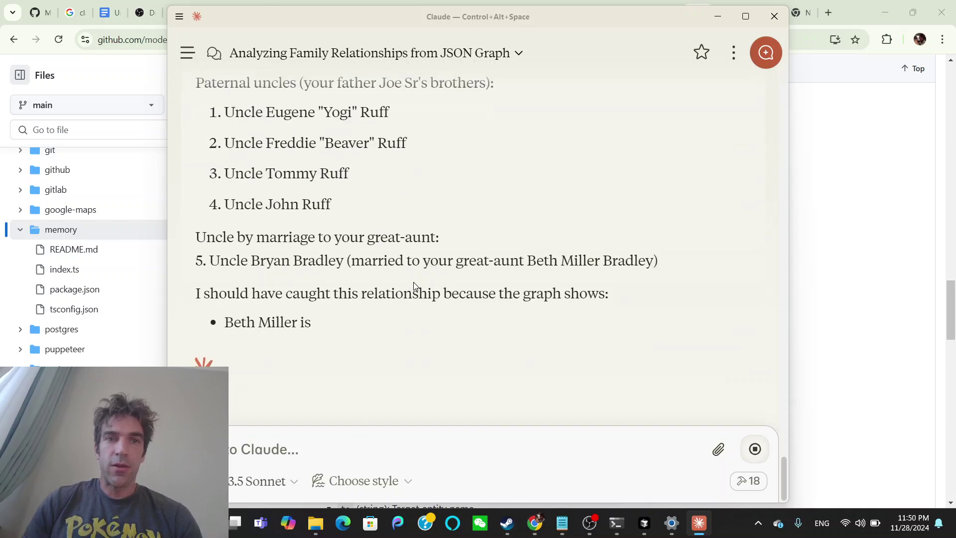
scroll(413, 282, "up", 4)
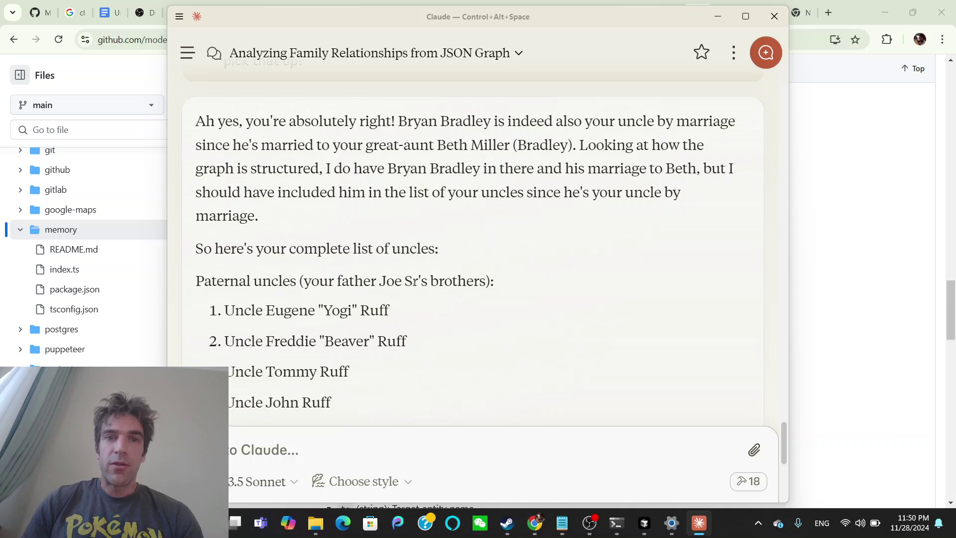
scroll(413, 282, "down", 4)
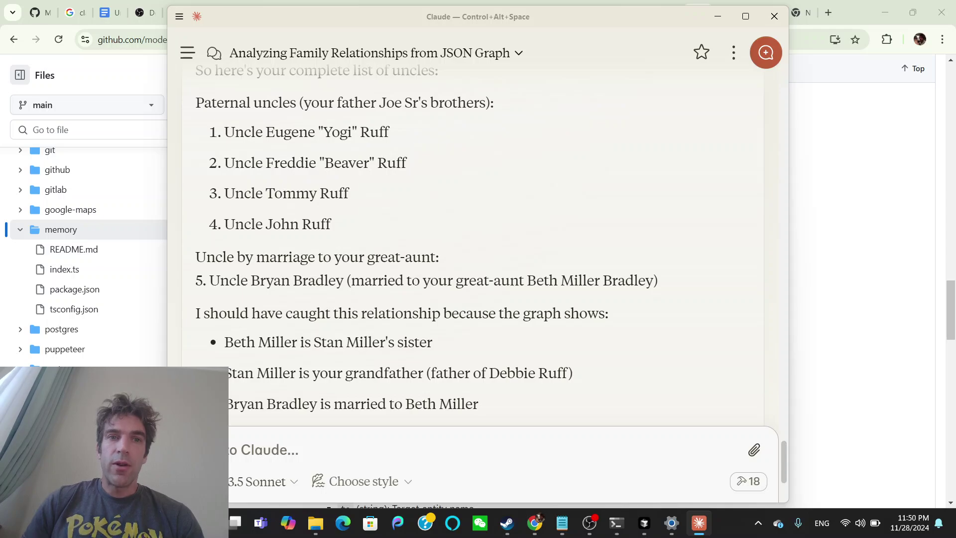
scroll(473, 249, "down", 1)
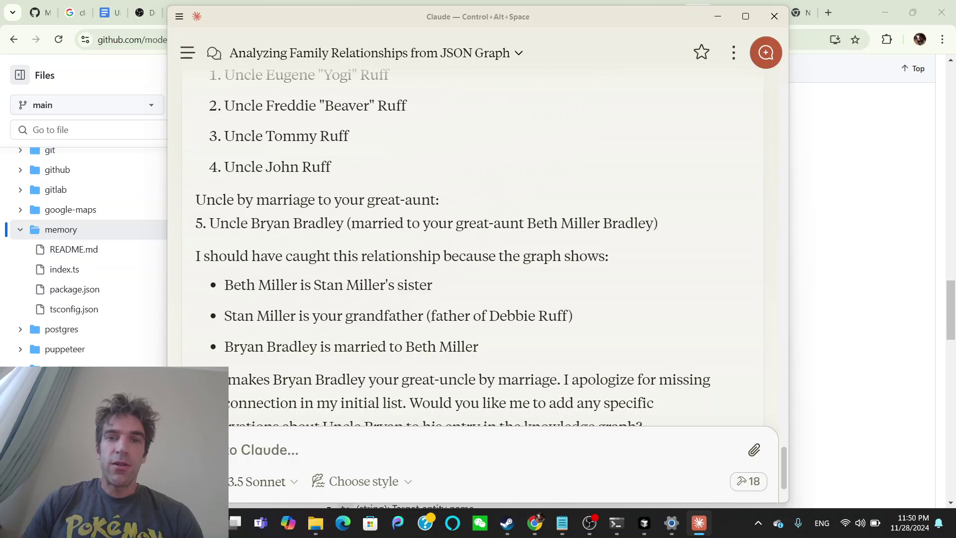
scroll(413, 282, "down", 1)
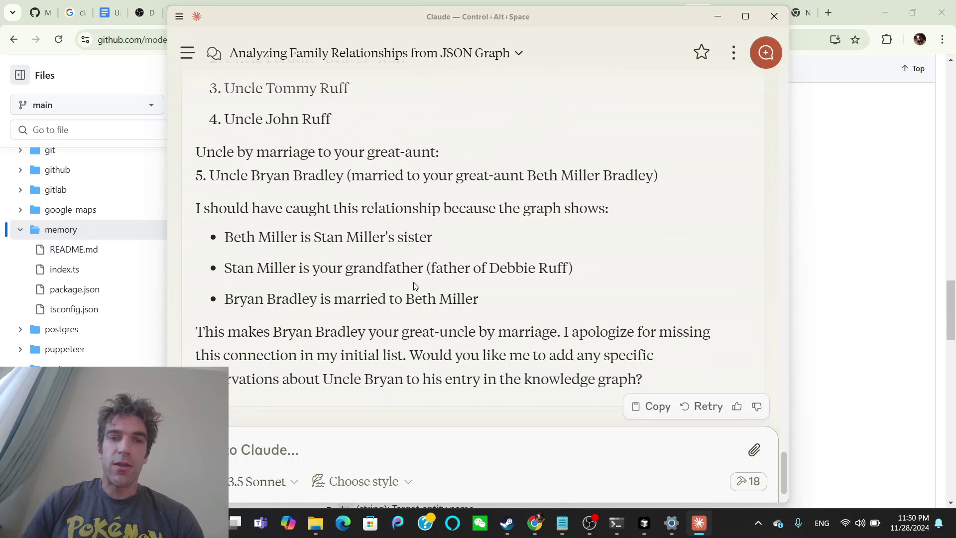
scroll(413, 282, "down", 1)
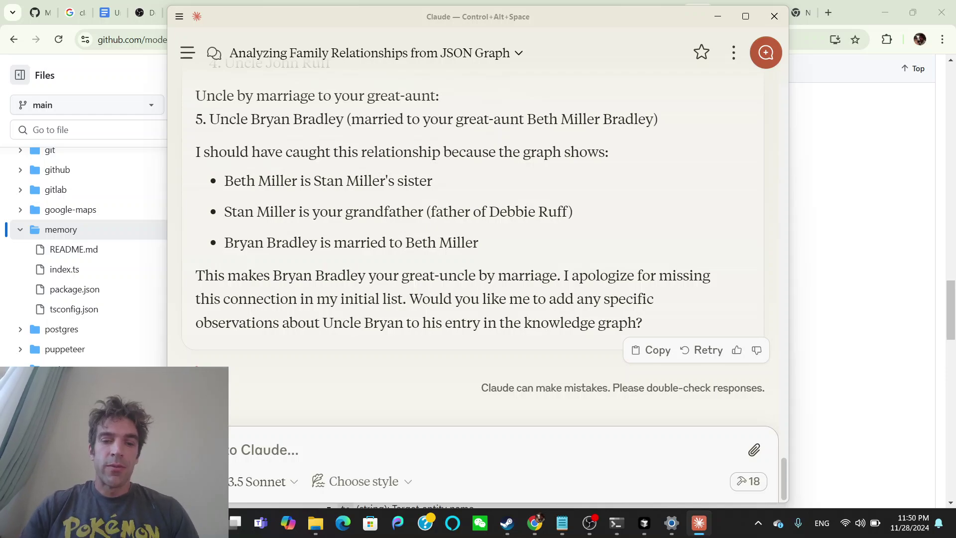
Tell Claude the maternal grandfather (senior) and uncle (junior) need two separate graph nodes.
type("y")
type("ly can you fix the ")
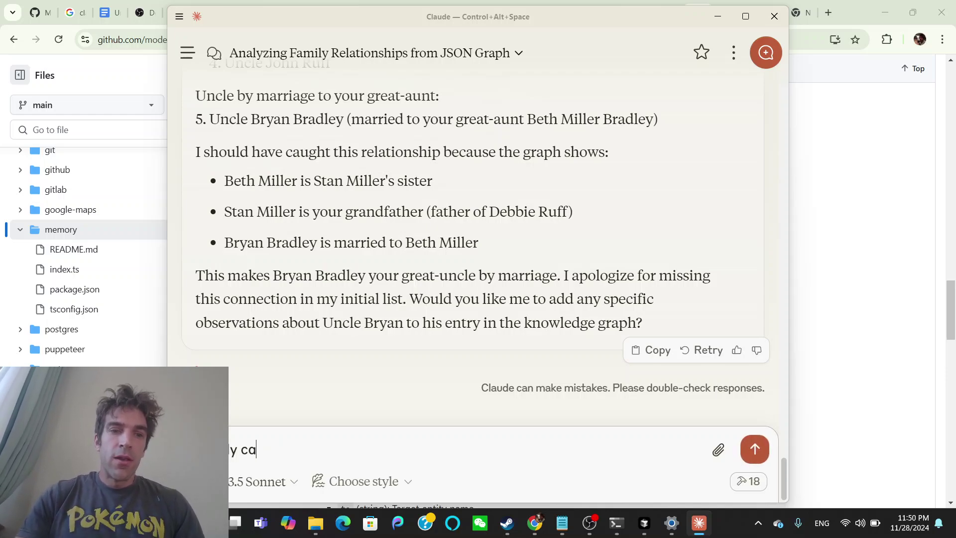
type("grap")
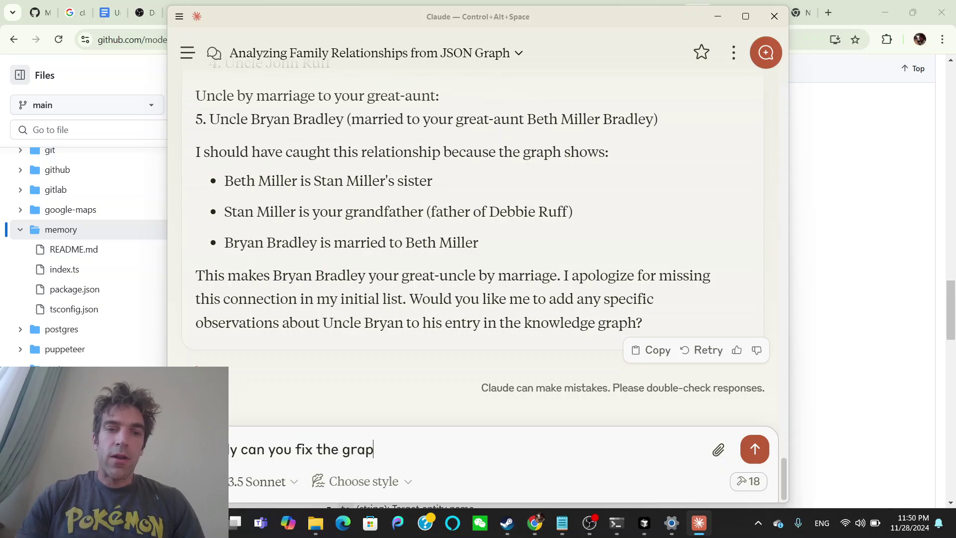
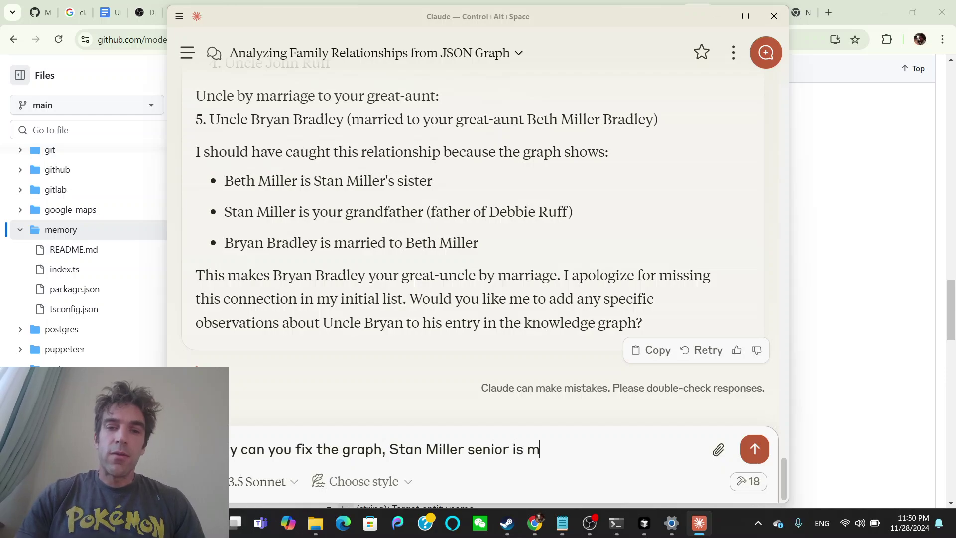
type("y grandfather ")
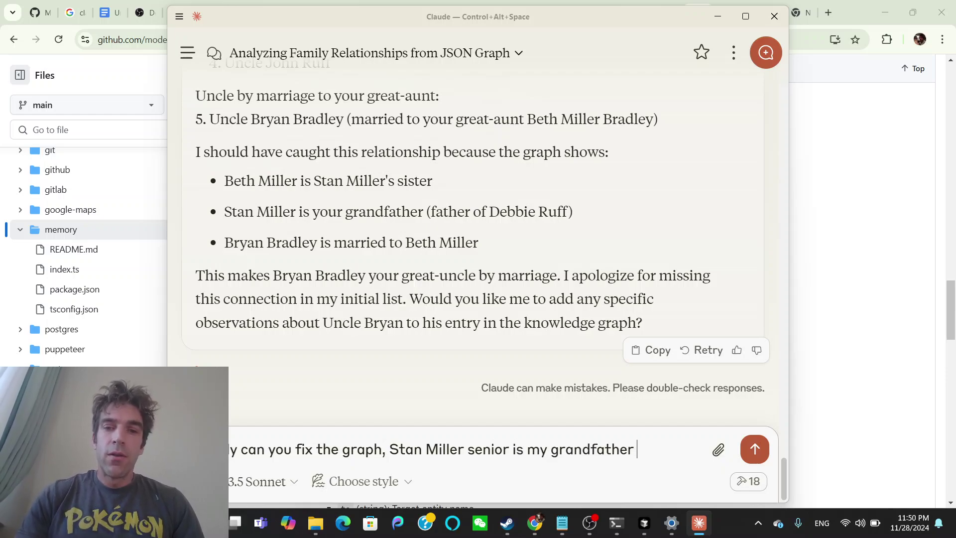
type("on my mother's side, but he")
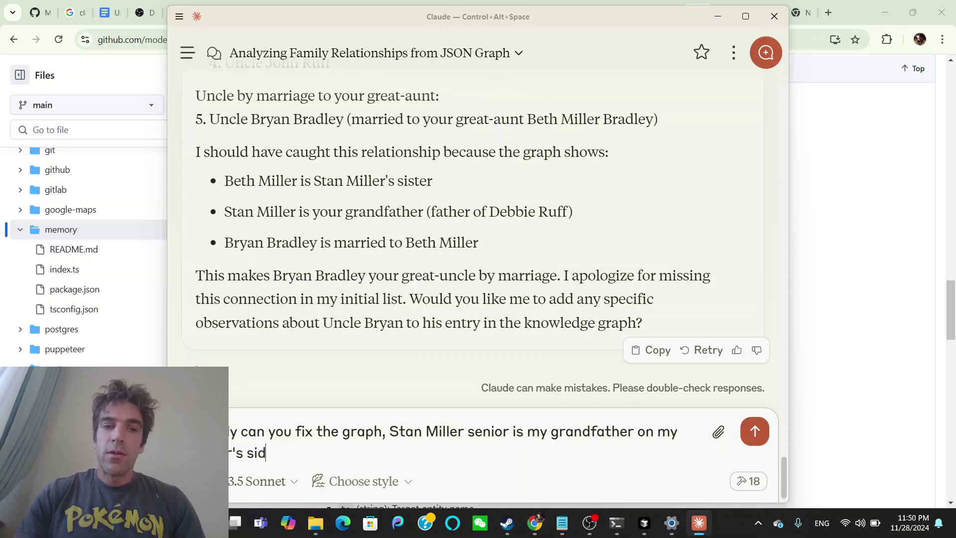
type(" ha")
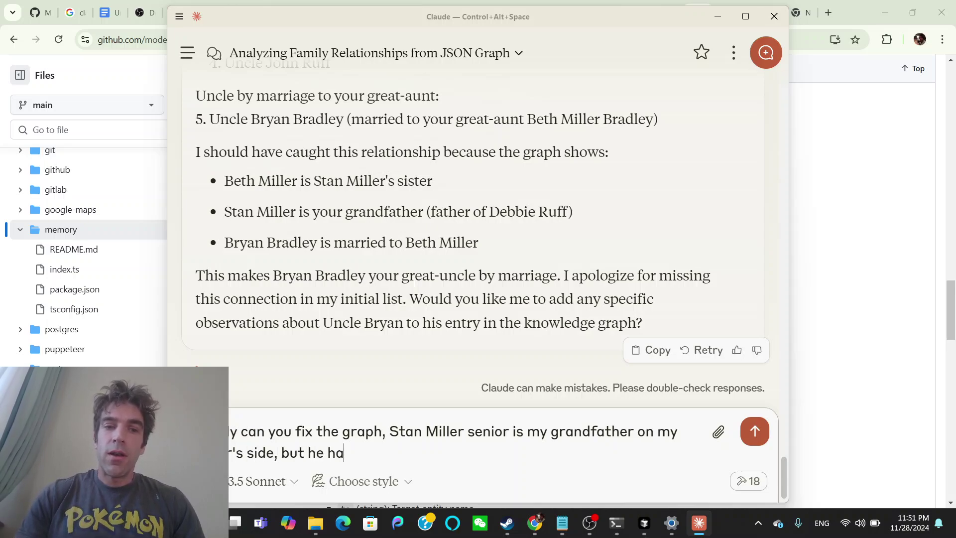
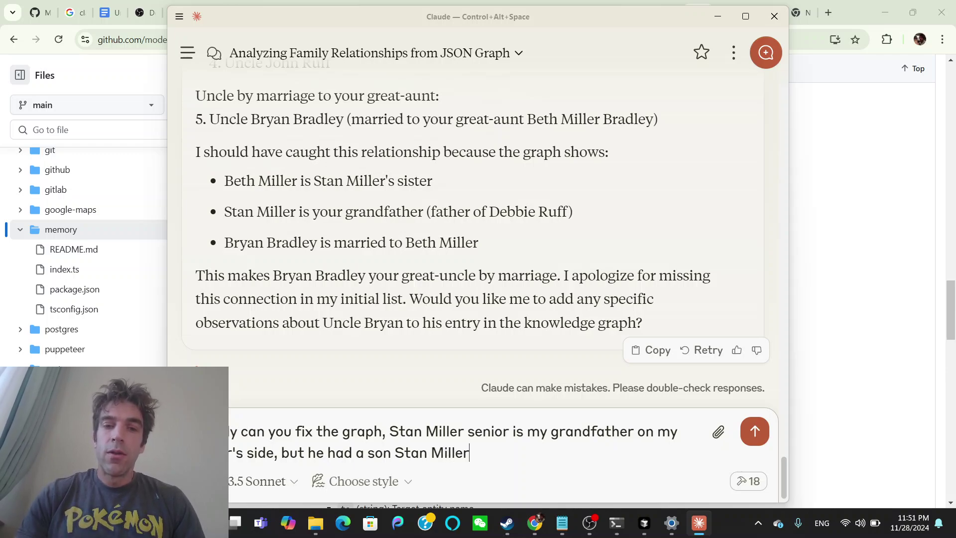
type(" who ")
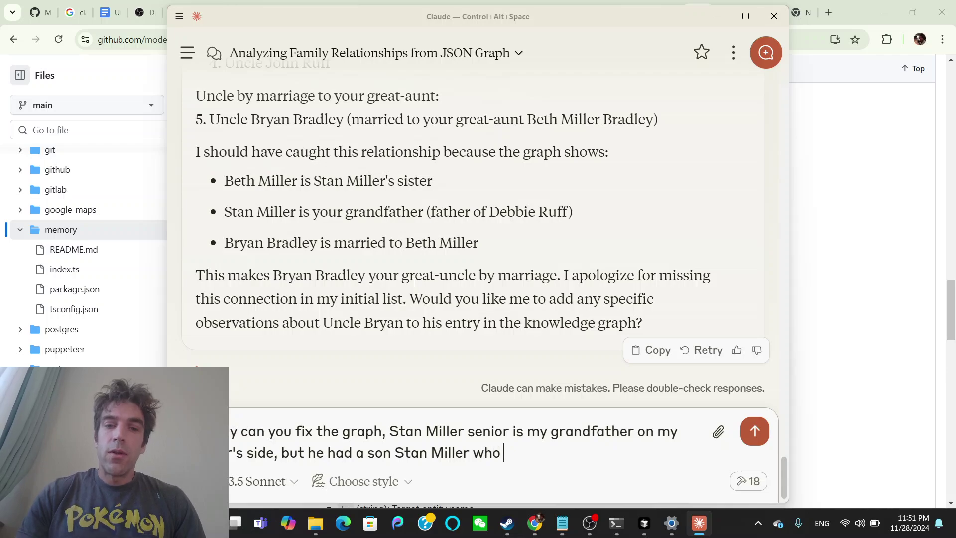
type("is my uncle,")
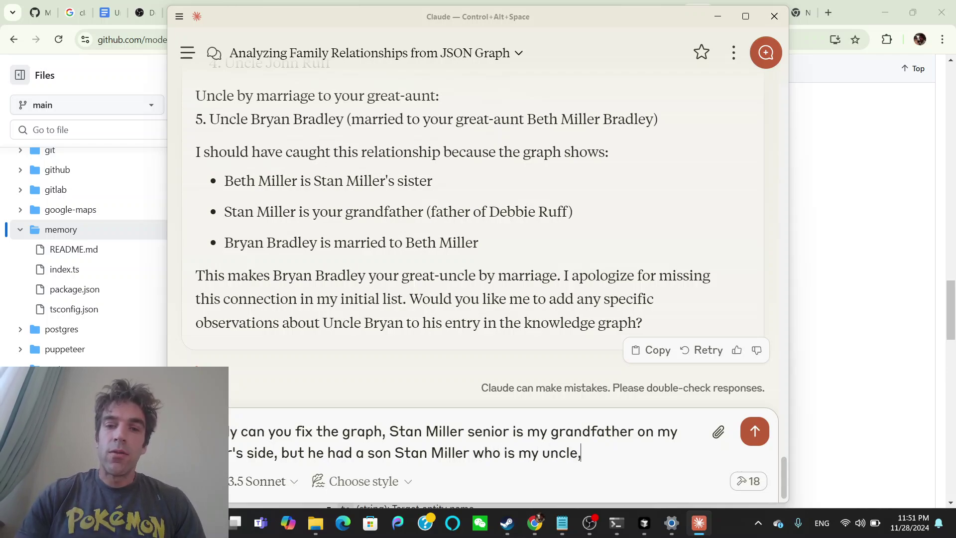
key("BackSpace")
type(" (y")
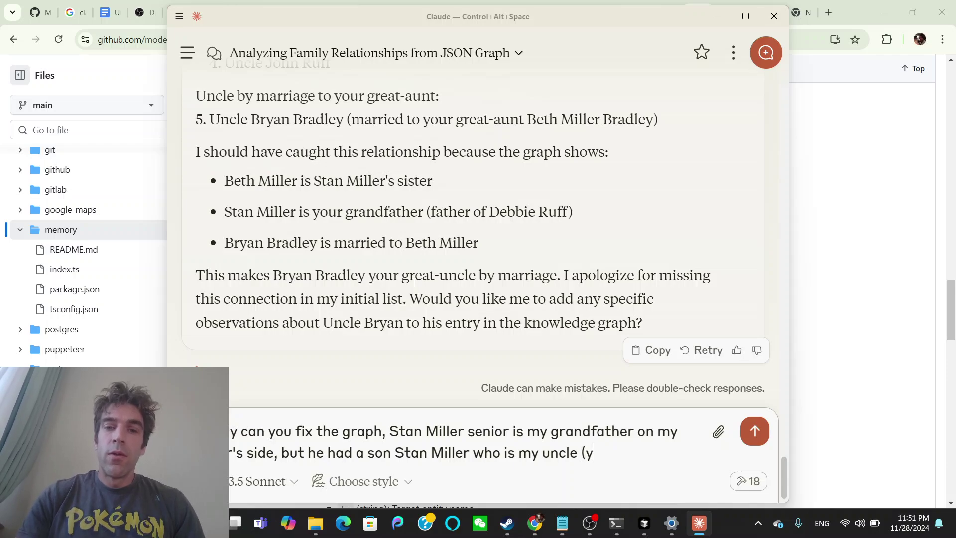
type("ou can")
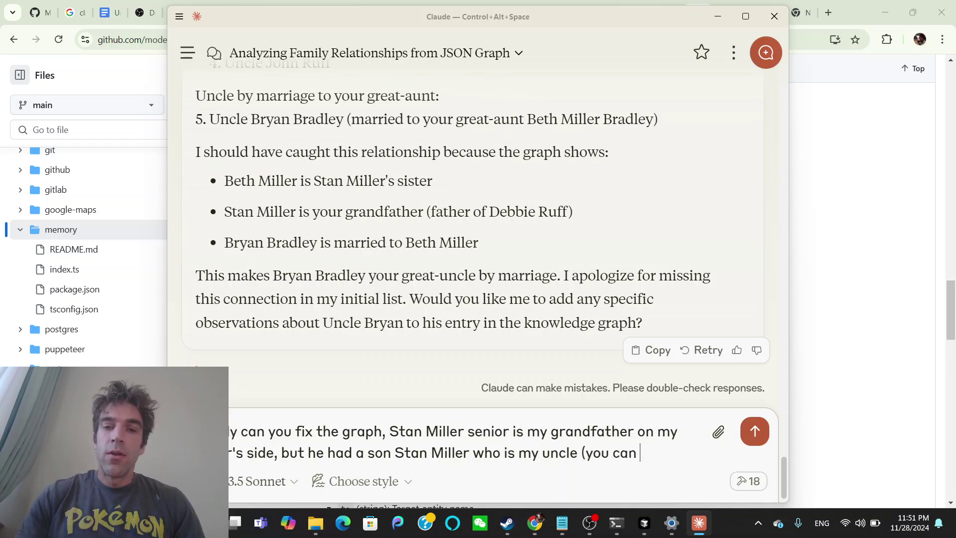
type(" basically solve this")
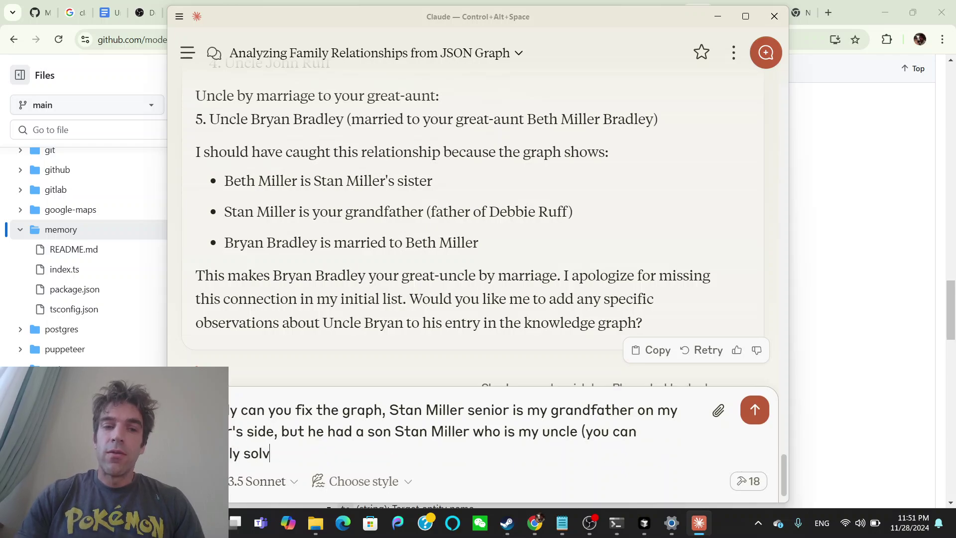
type(" any way you ")
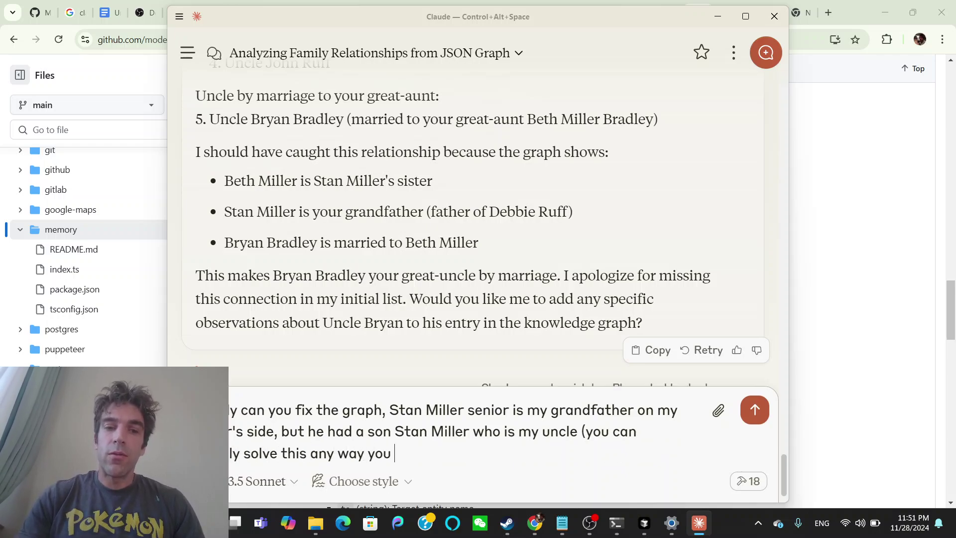
type("choose, but thre")
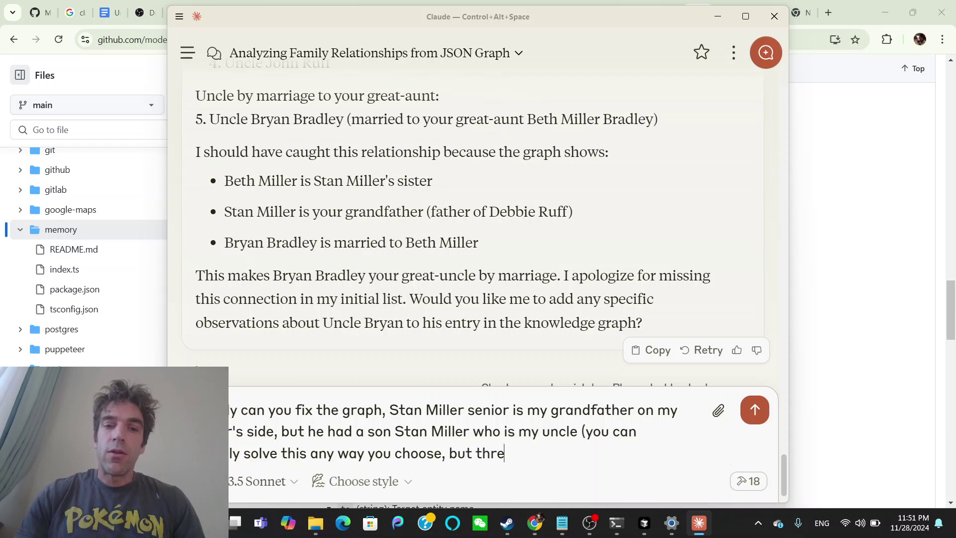
key("BackSpace")
key("BackSpace")
type("ere should be t")
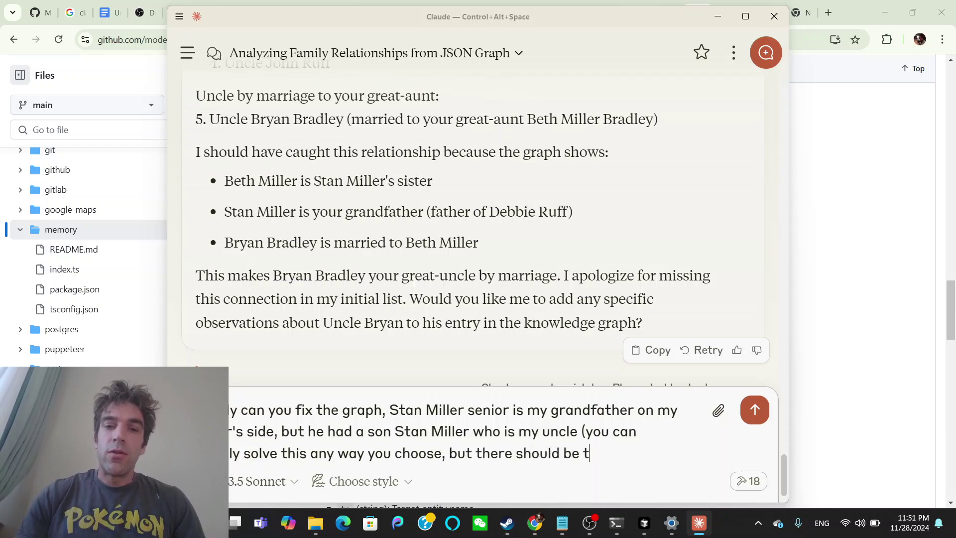
type("wo node, ")
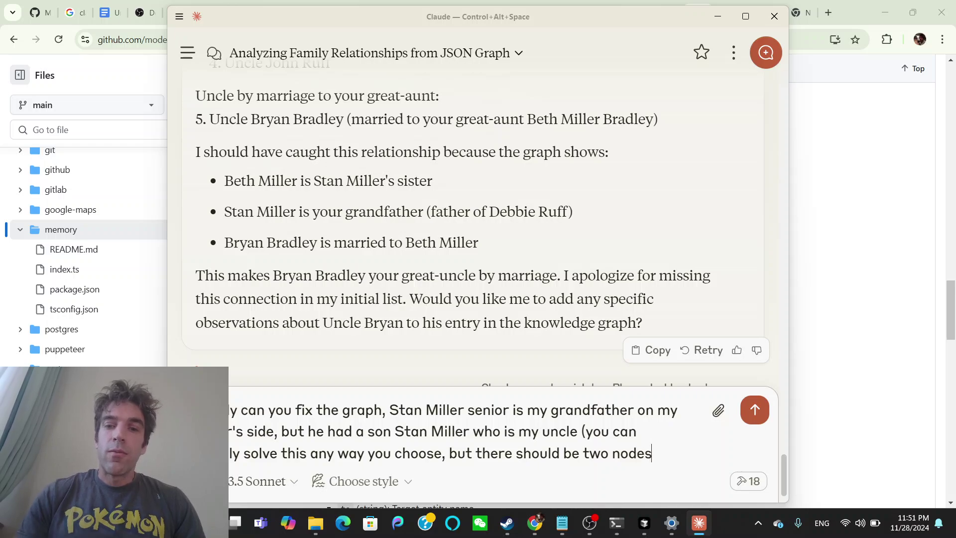
type(", more")
type("j")
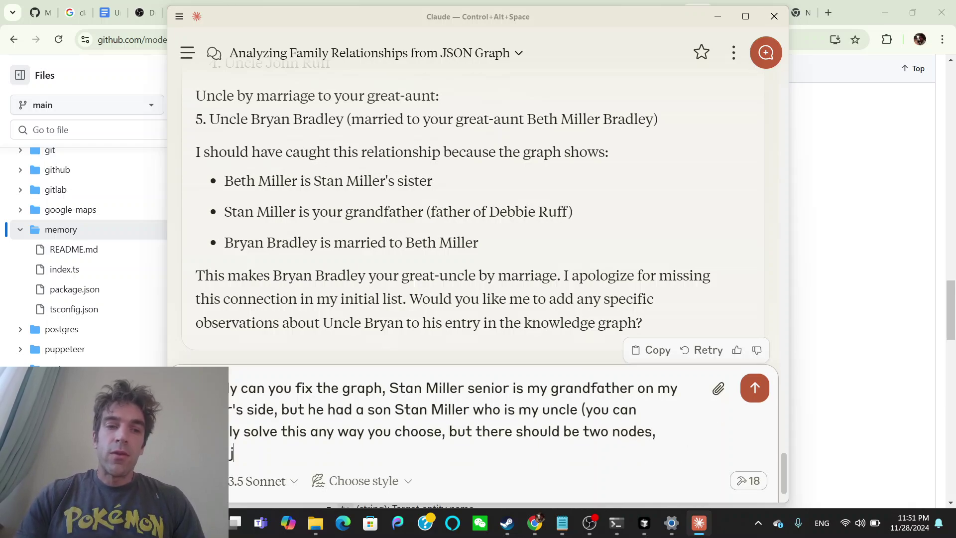
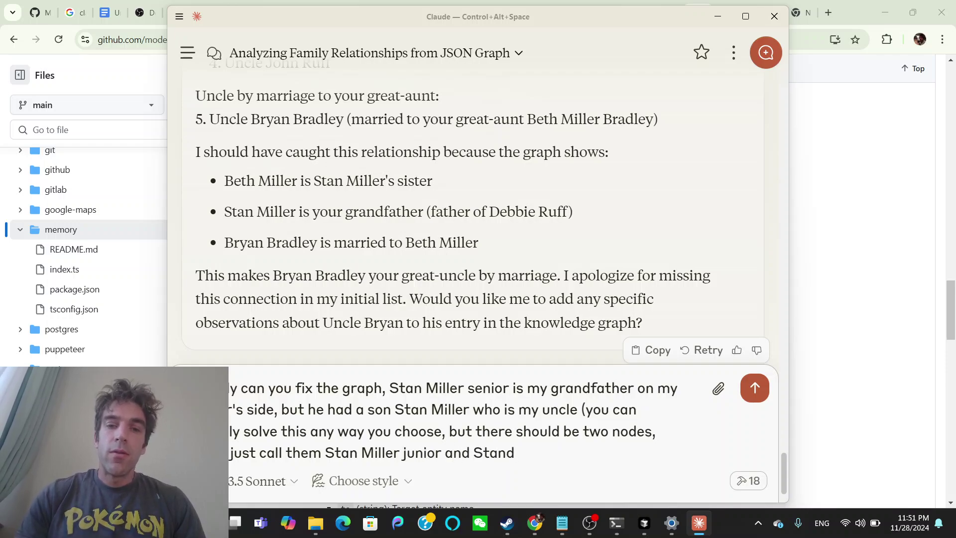
type("Miller senior)")
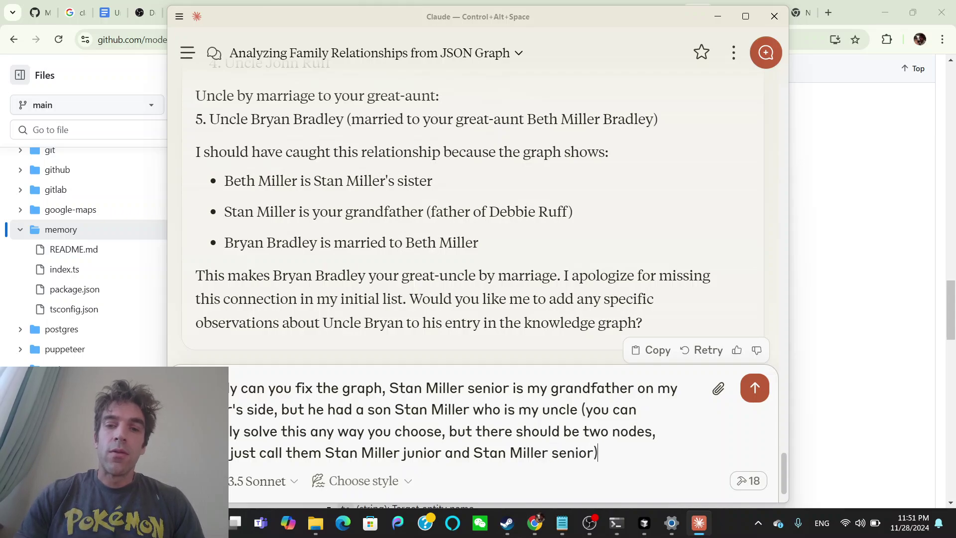
key("Return")
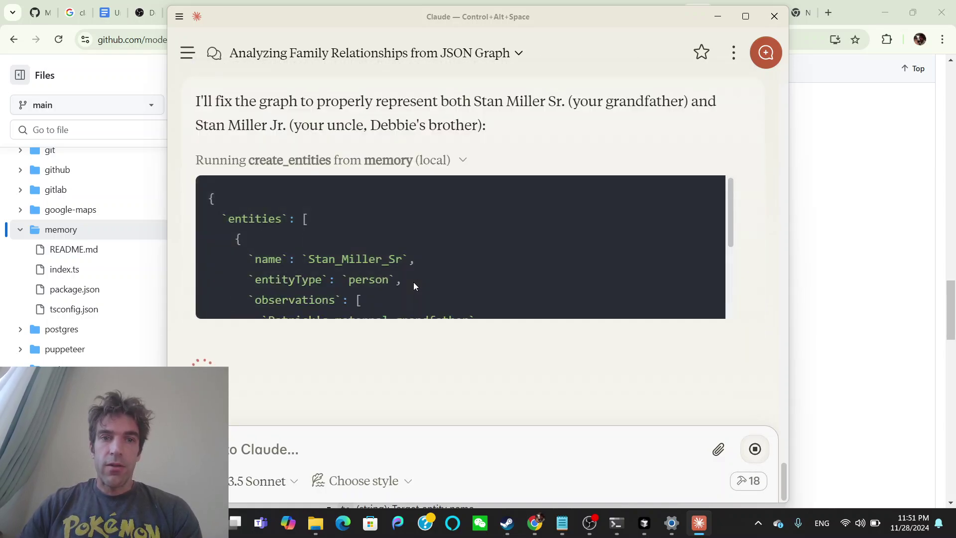
Allow delete_entities for this chat so the old combined node is replaced by senior and junior entities.
scroll(414, 282, "down", 1)
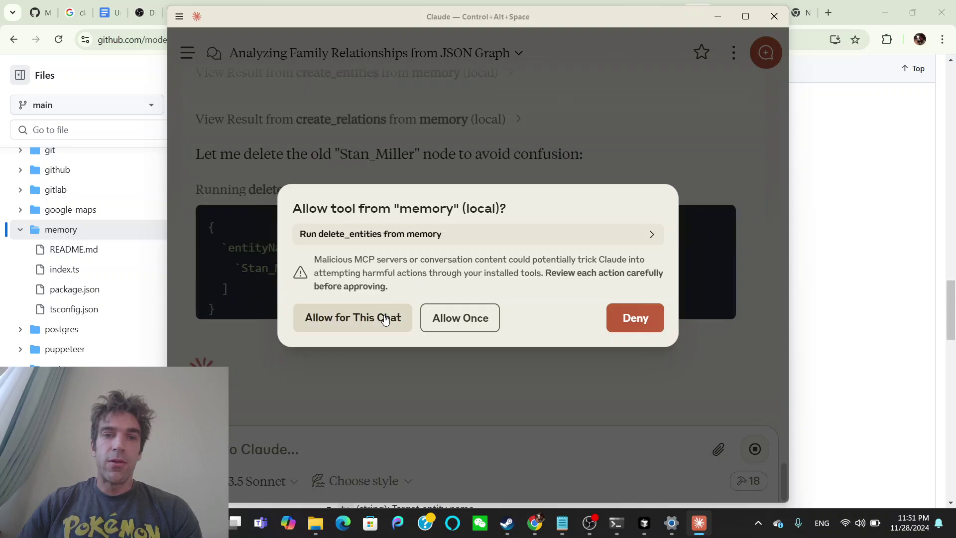
left_click(386, 317)
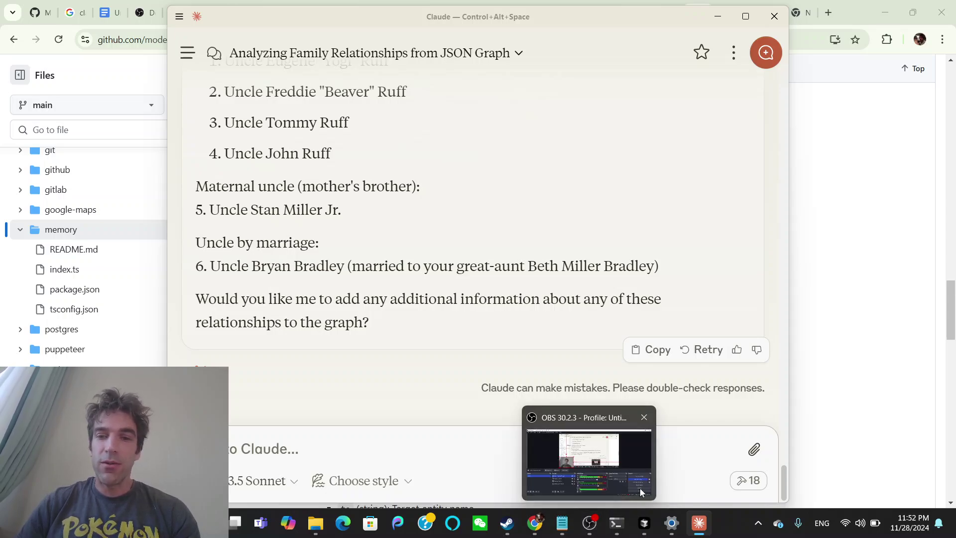
Bring OBS Studio to the front from the taskbar once the six-uncle list is shown.
left_click(591, 531)
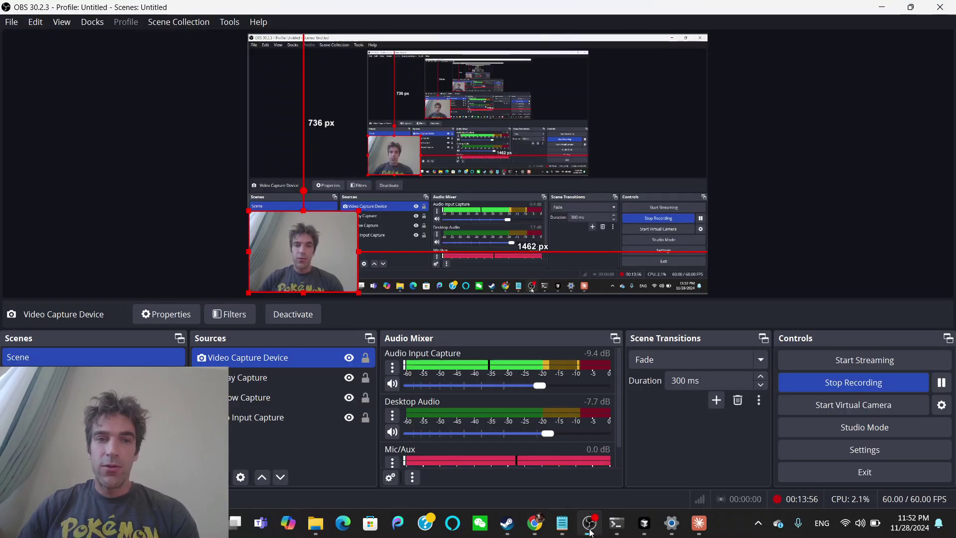